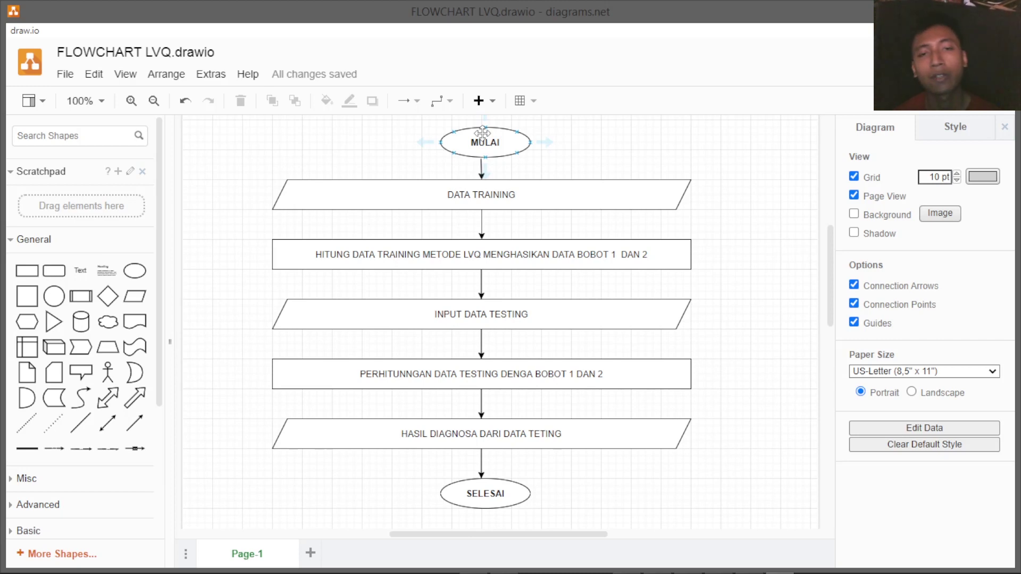
# - Narrow the DATA TRAINING parallelogram from both sides so it stays centred beneath the MULAI ellipse
pyautogui.click(346, 197)
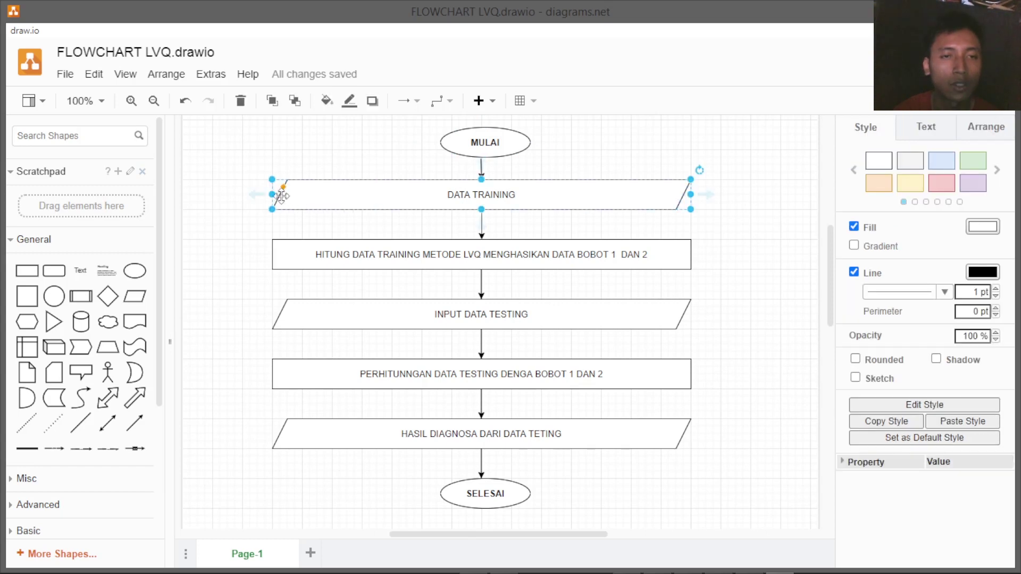
pyautogui.moveTo(277, 196); pyautogui.dragTo(377, 195)
pyautogui.moveTo(691, 195); pyautogui.dragTo(586, 196)
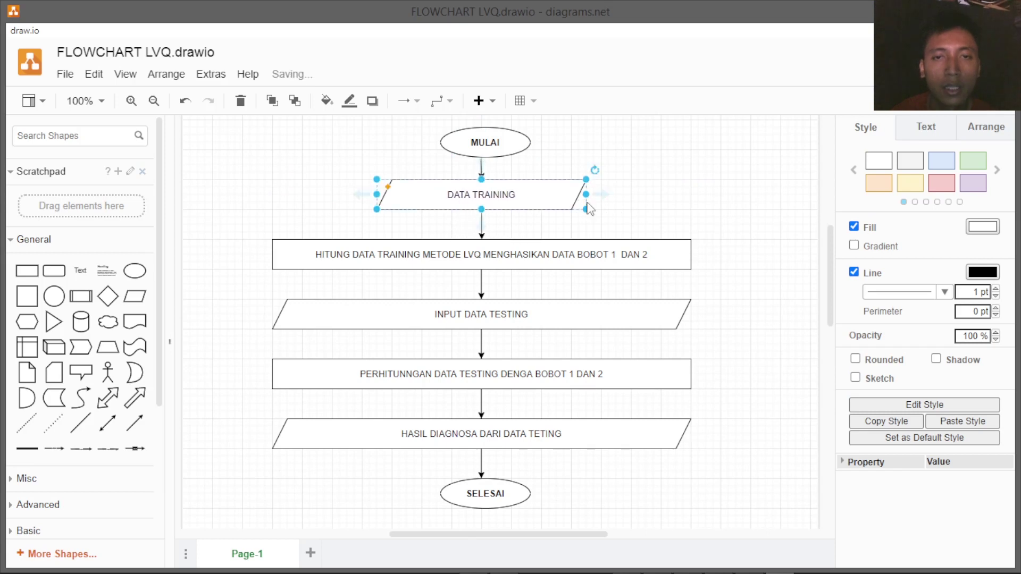
pyautogui.click(628, 208)
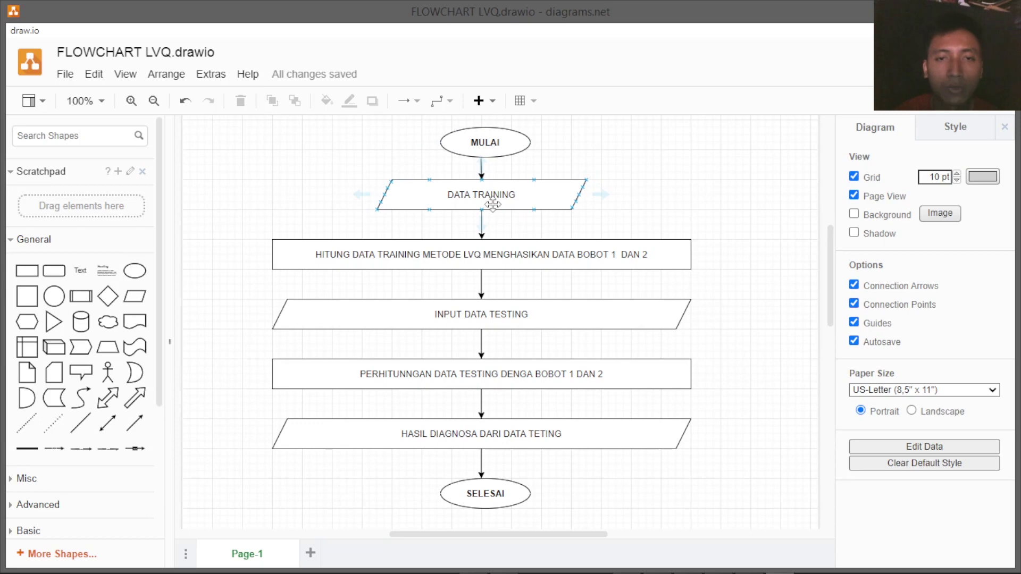
# - Go through the flowchart blocks from DATA TRAINING down to SELESAI to review the LVQ process
pyautogui.click(491, 204)
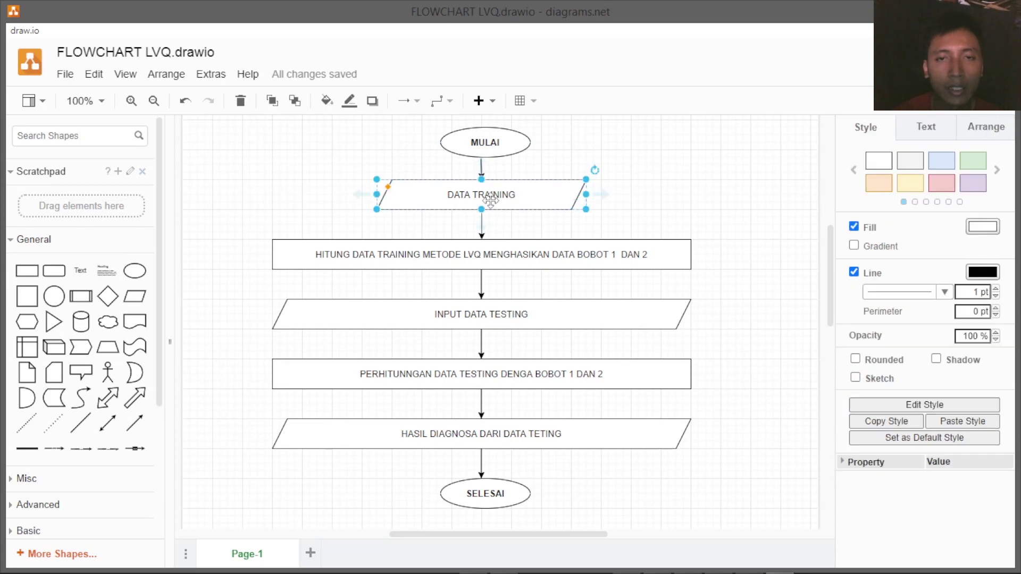
pyautogui.click(431, 258)
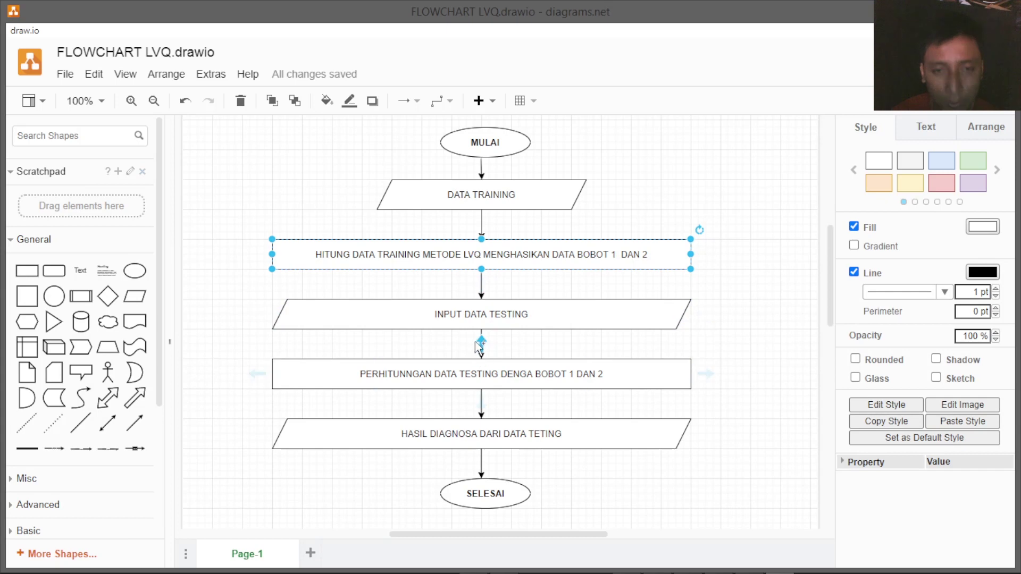
pyautogui.click(442, 374)
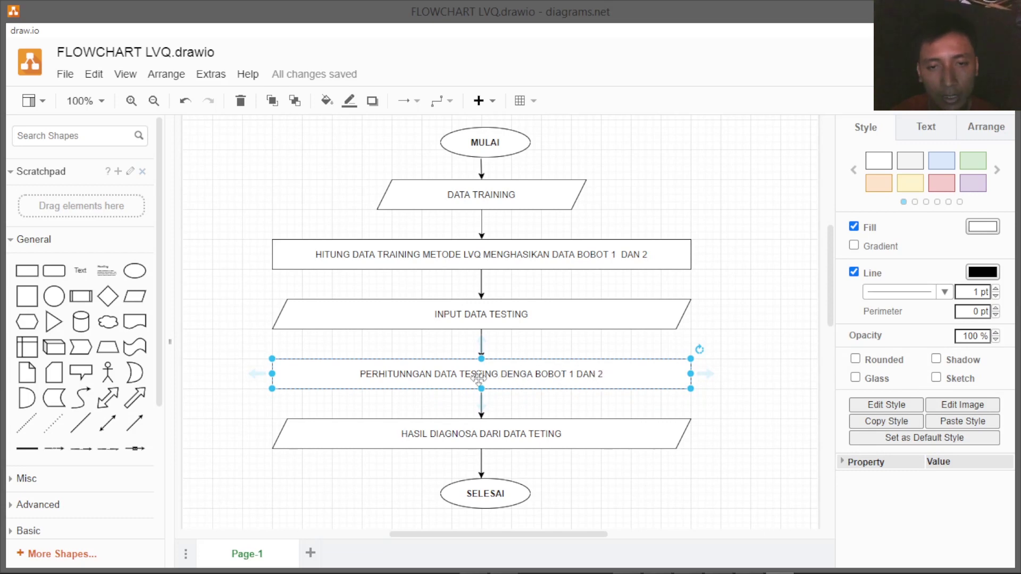
pyautogui.click(449, 434)
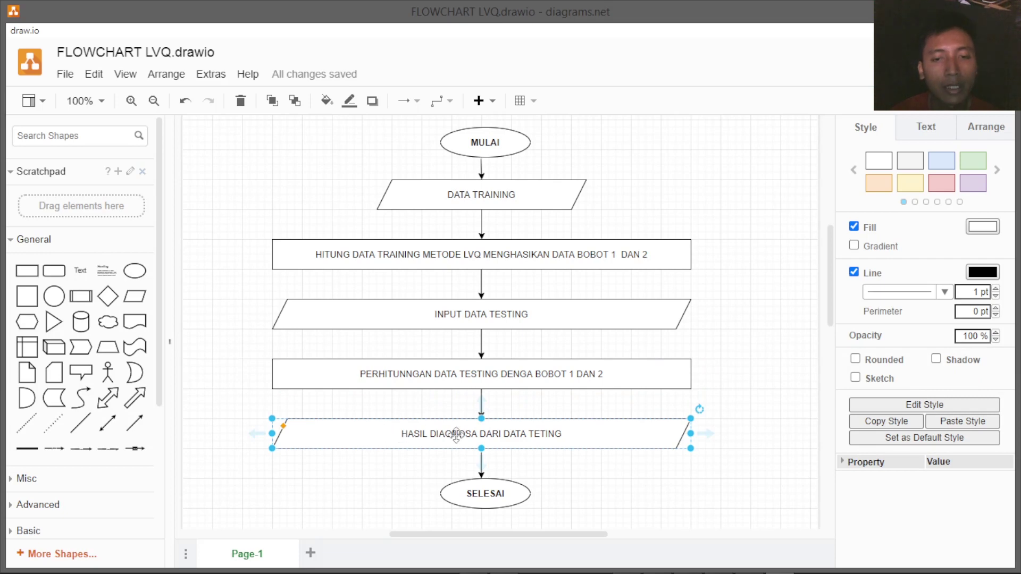
pyautogui.click(488, 501)
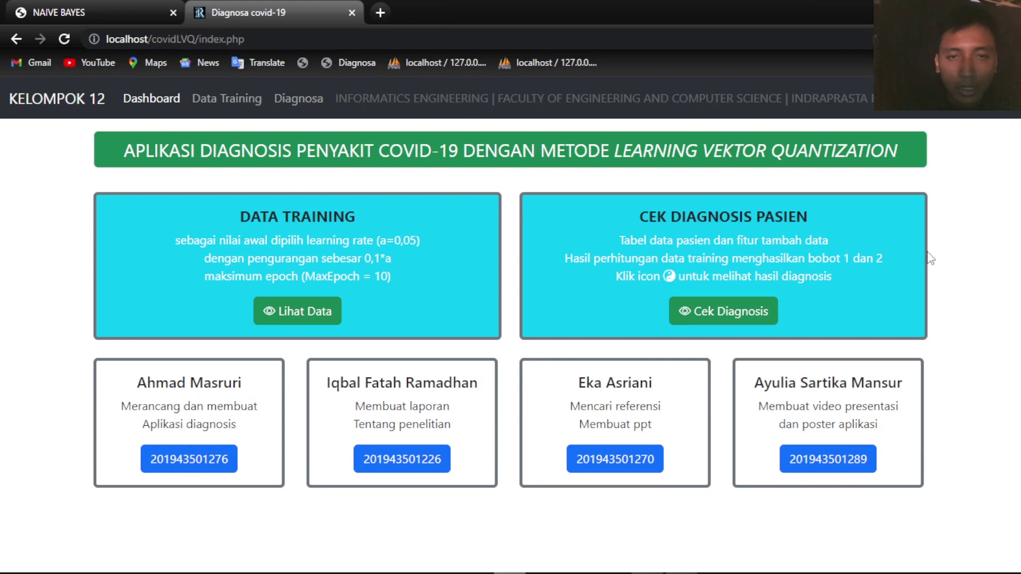
# - Switch to the COVID-19 diagnosis web app in Chrome, open its training data, and examine the first three records
pyautogui.click(211, 101)
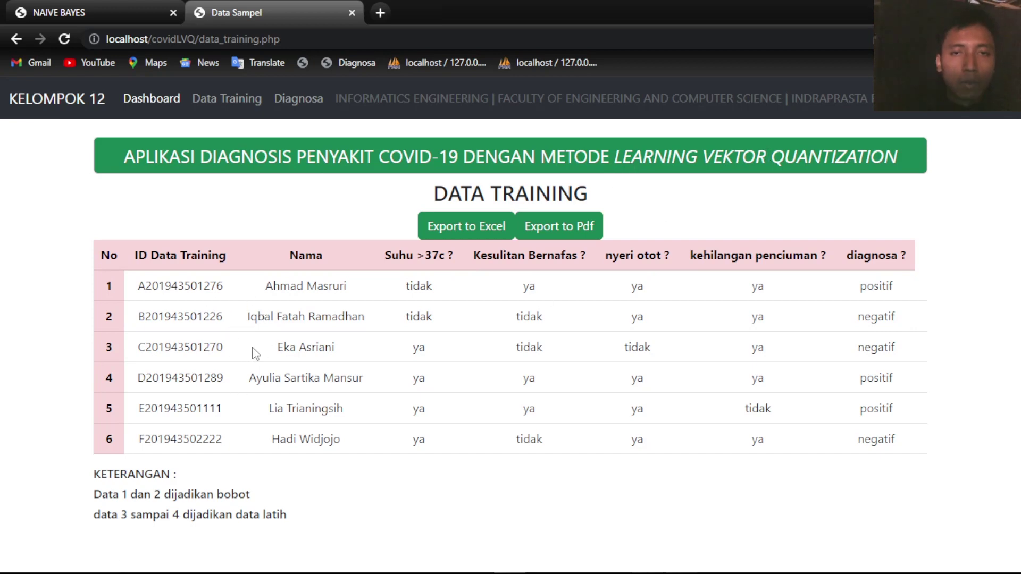
pyautogui.moveTo(159, 286); pyautogui.dragTo(253, 298)
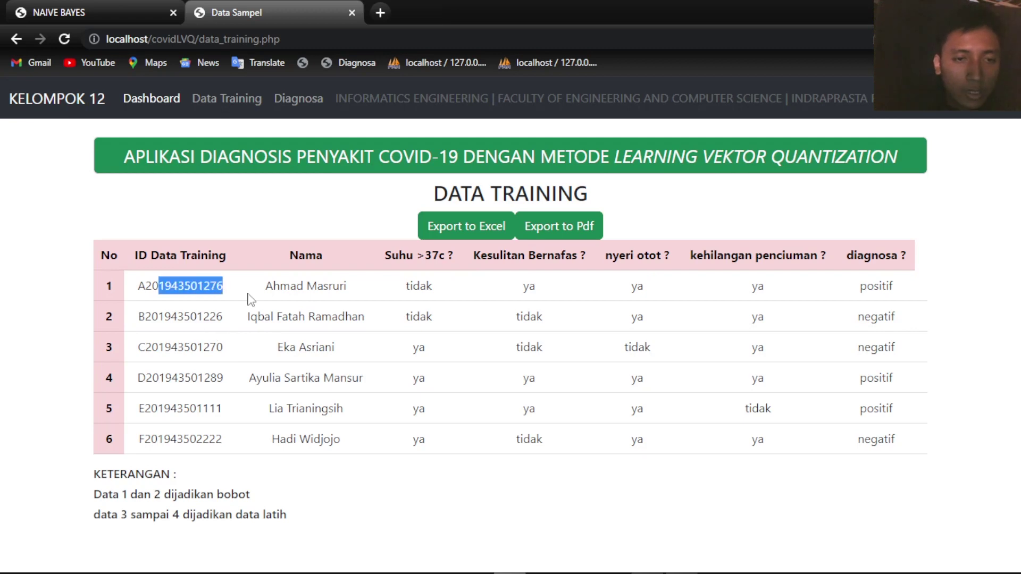
pyautogui.click(282, 287)
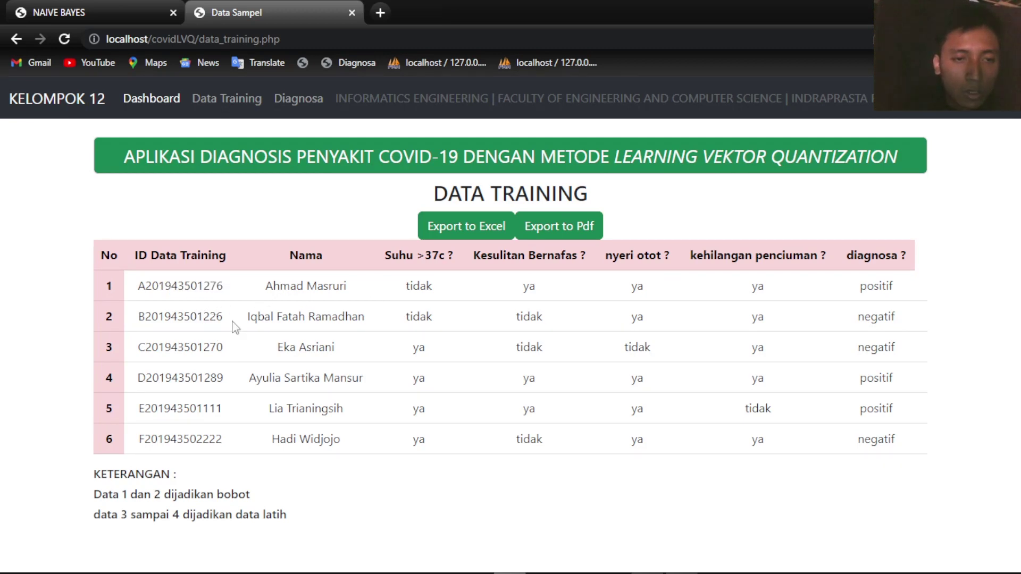
pyautogui.moveTo(293, 315); pyautogui.dragTo(332, 317)
pyautogui.click(147, 346)
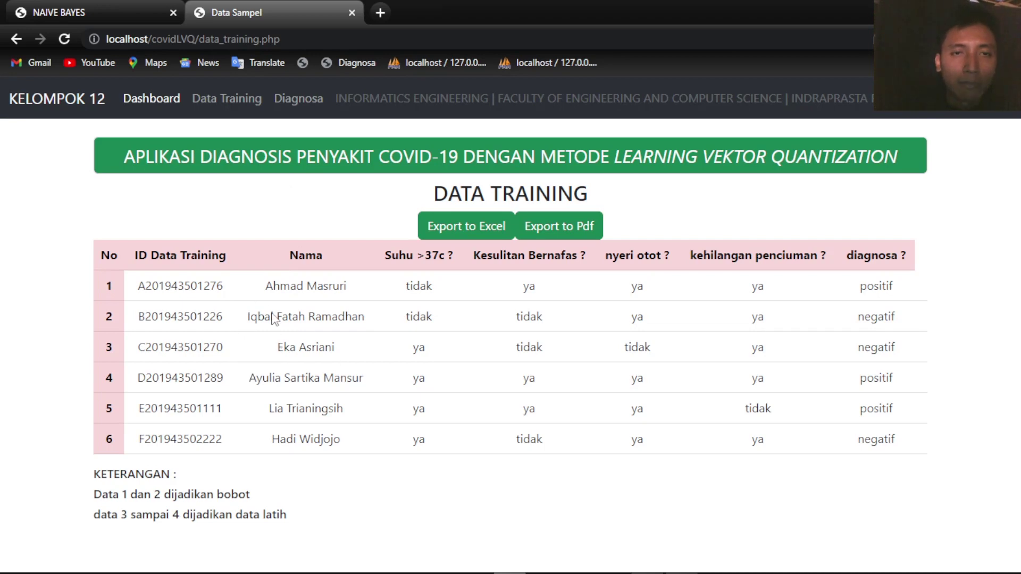
# - Open the Diagnosa page and examine the weight values and target classes of W1 and W2
pyautogui.click(299, 99)
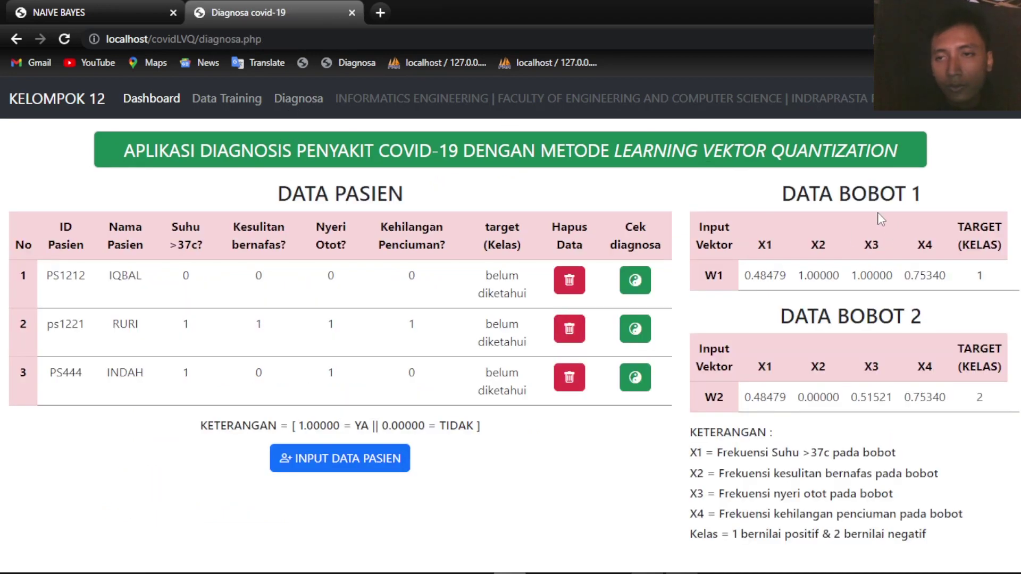
pyautogui.moveTo(773, 274); pyautogui.dragTo(933, 275)
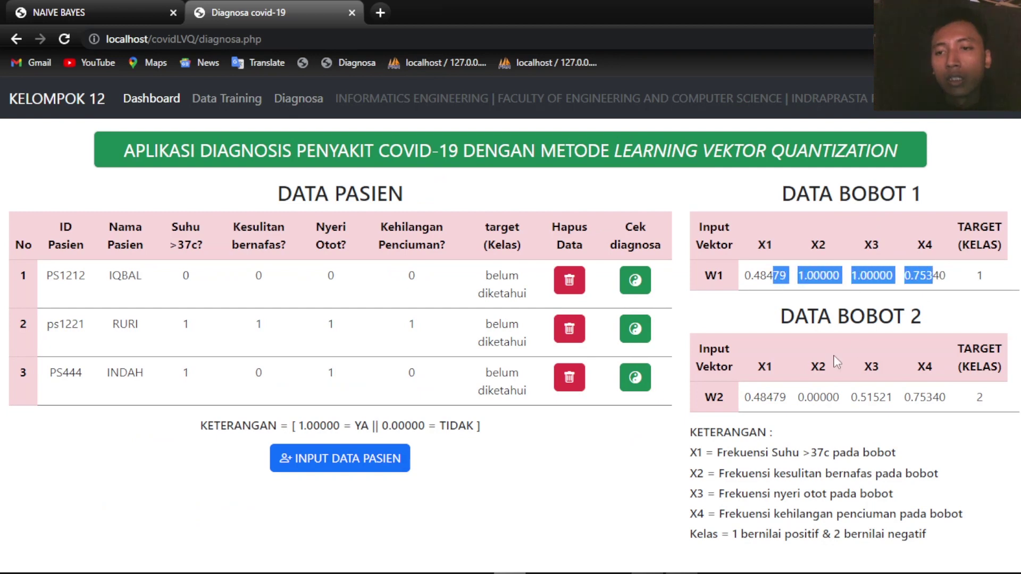
pyautogui.moveTo(774, 398); pyautogui.dragTo(926, 398)
pyautogui.click(912, 393)
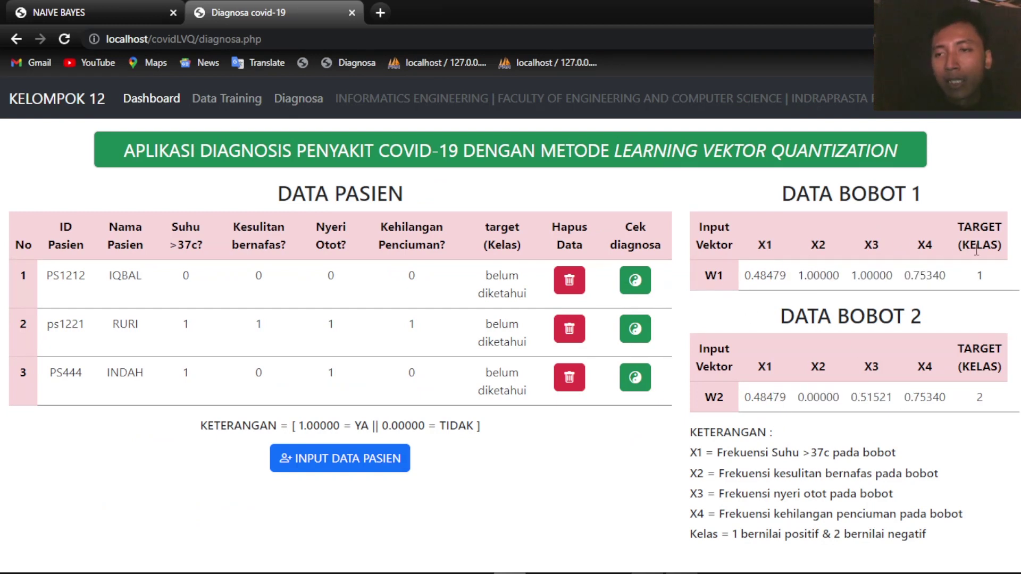
pyautogui.moveTo(977, 276); pyautogui.dragTo(986, 280)
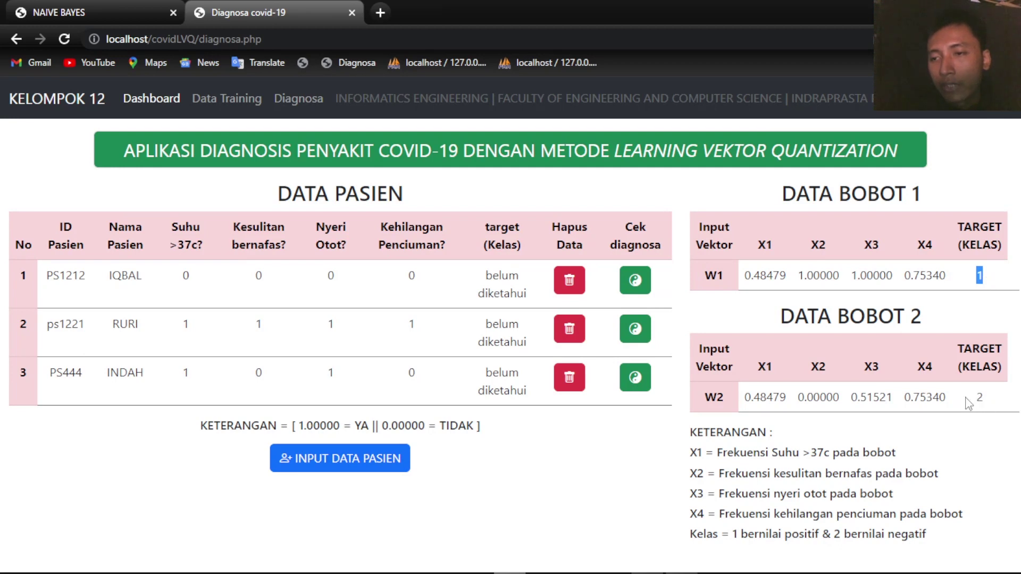
pyautogui.moveTo(977, 398); pyautogui.dragTo(985, 406)
pyautogui.click(985, 405)
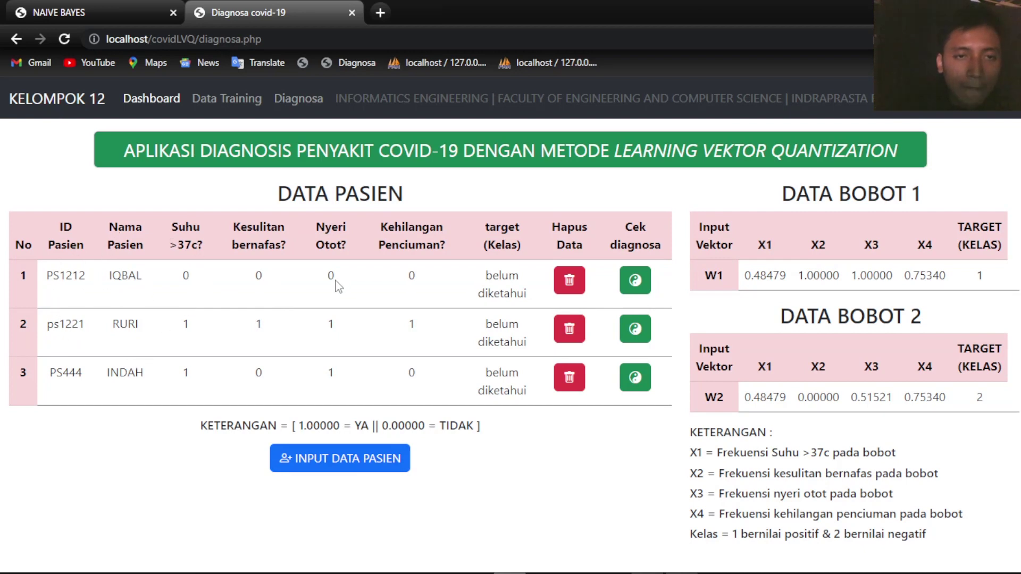
# - Check the body-temperature values of the first two patients in the DATA PASIEN table
pyautogui.doubleClick(186, 276)
pyautogui.click(190, 276)
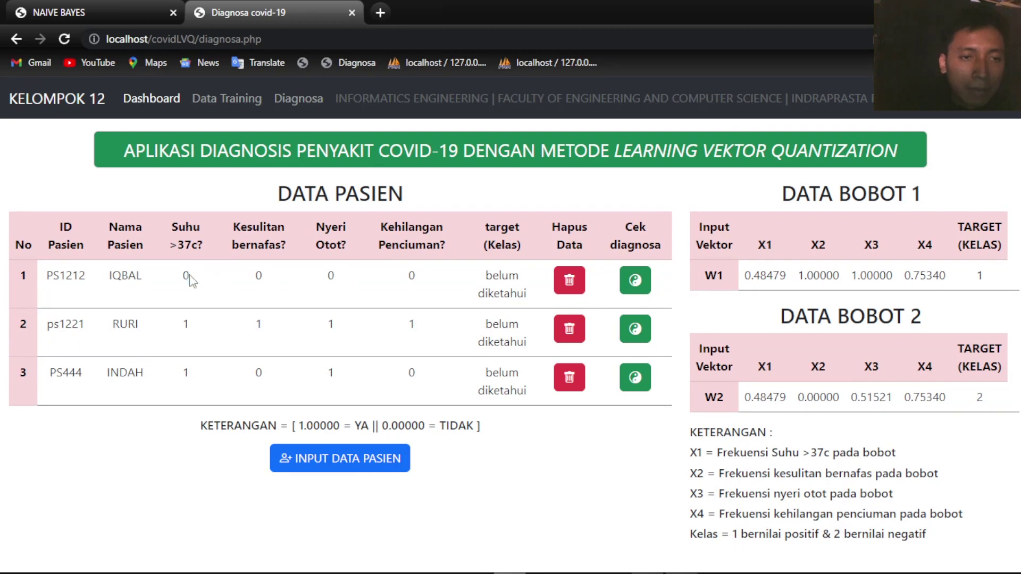
pyautogui.doubleClick(183, 324)
pyautogui.click(195, 313)
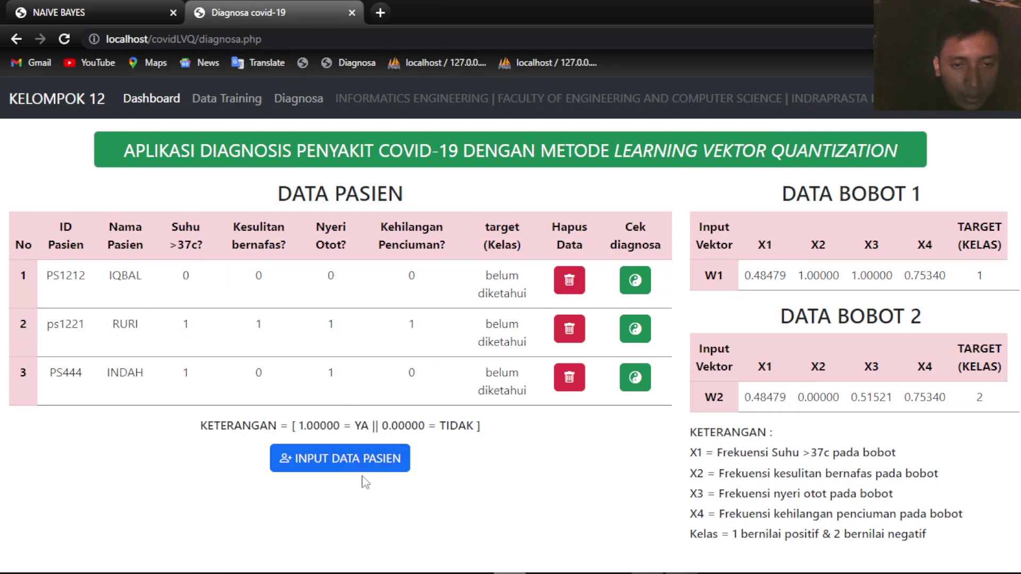
# - Start a new patient entry, fill in the patient ID, and enter CONTOH as the sample patient name
pyautogui.click(349, 463)
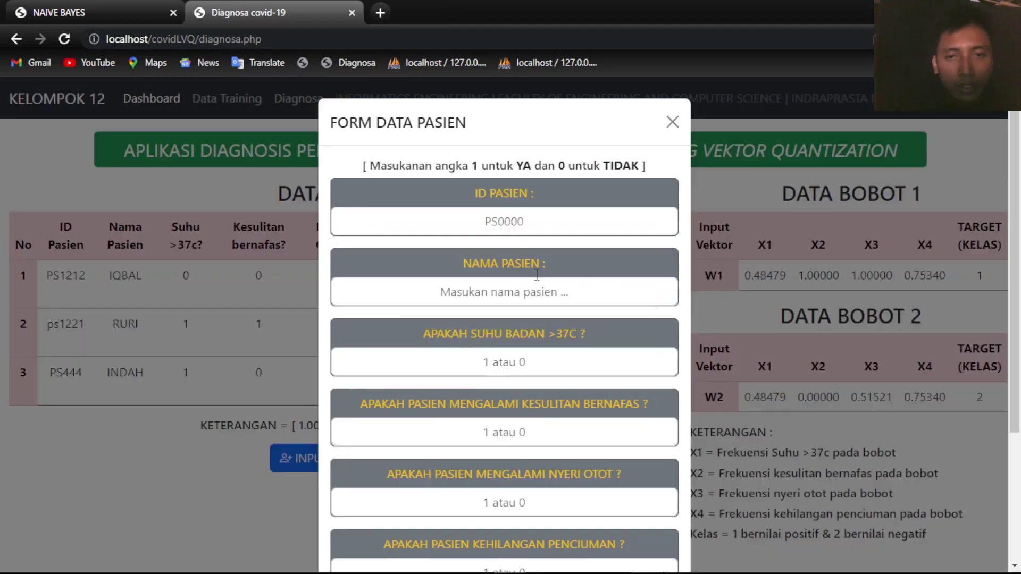
pyautogui.click(538, 223)
pyautogui.write('ps')
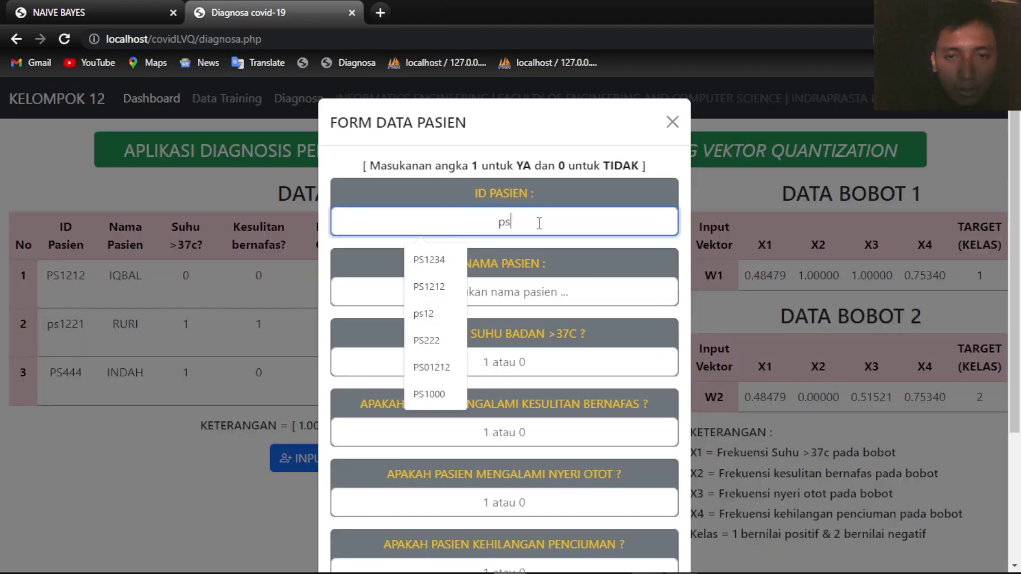
pyautogui.press('BackSpace')
pyautogui.press('BackSpace')
pyautogui.write('PS')
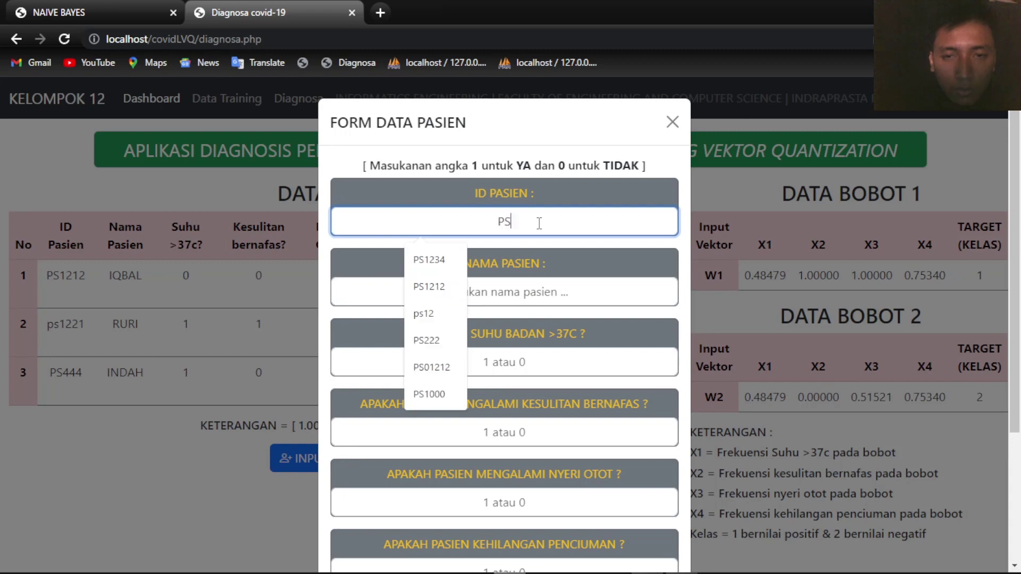
pyautogui.write('2222222')
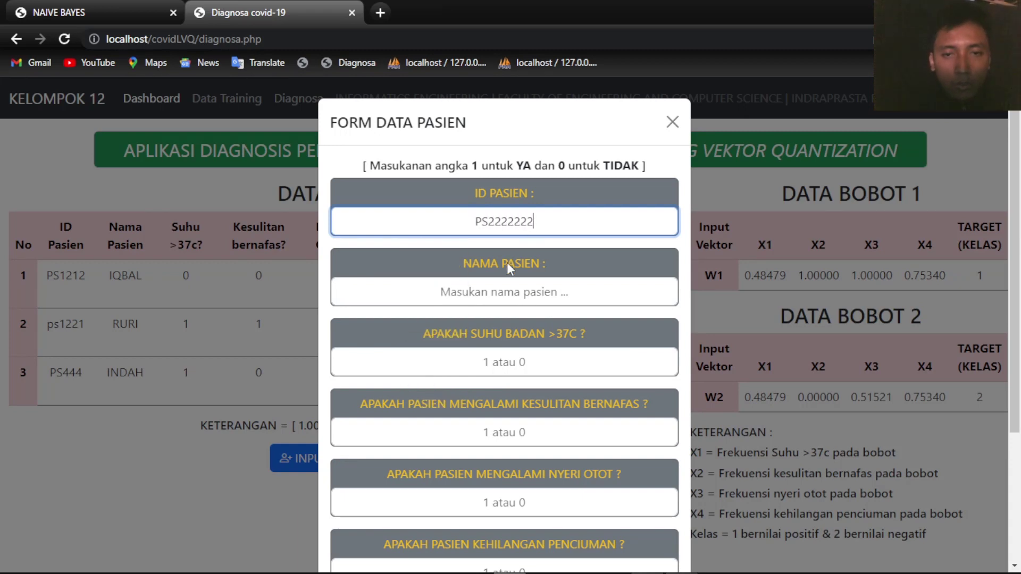
pyautogui.click(499, 296)
pyautogui.write('CONTOH')
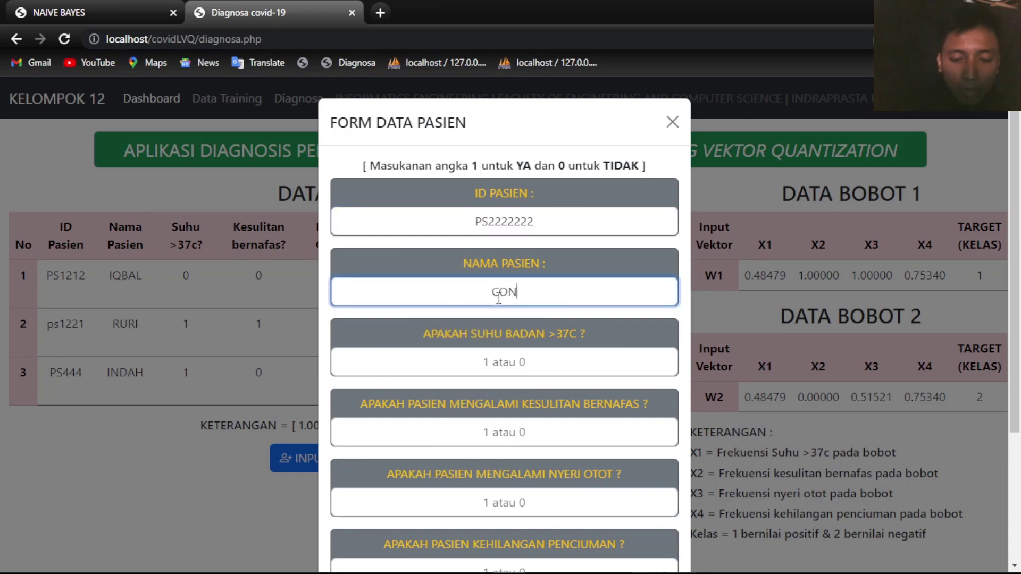
# - Answer the symptom questions with 1 for temperature above 37C, breathing difficulty and muscle pain, and 0 for loss of smell
pyautogui.click(479, 361)
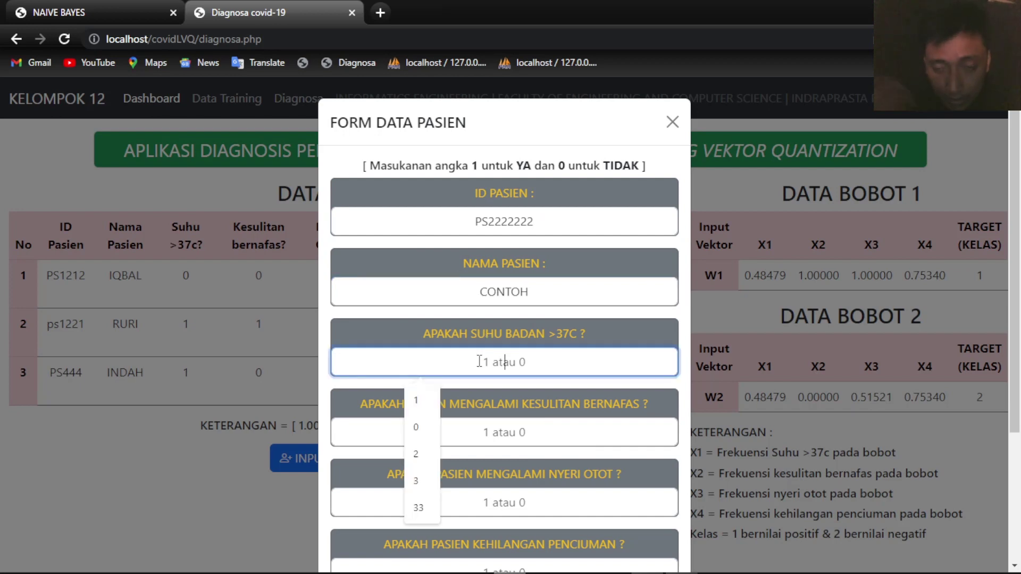
pyautogui.scroll(-3, 479, 361)
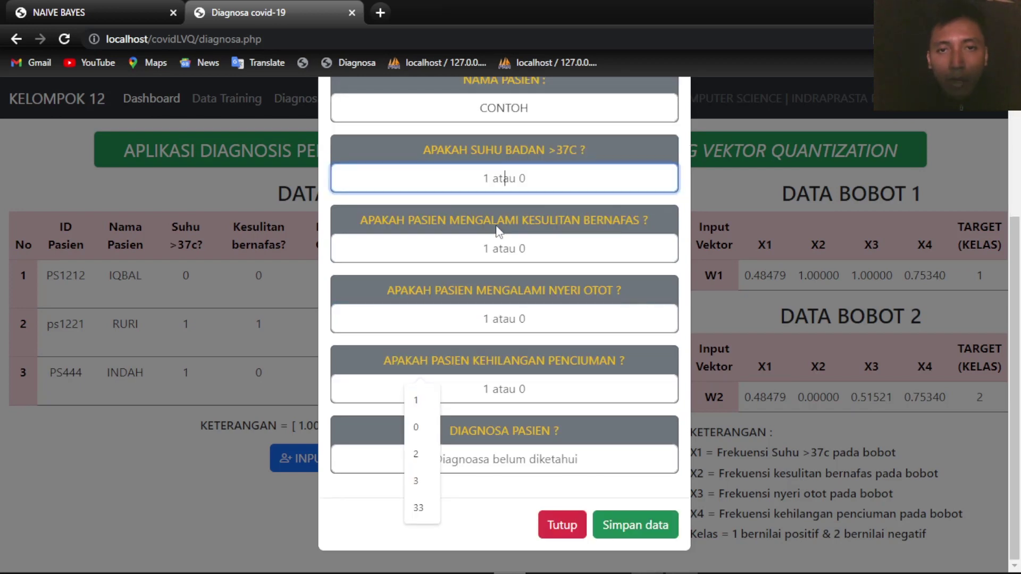
pyautogui.write('1')
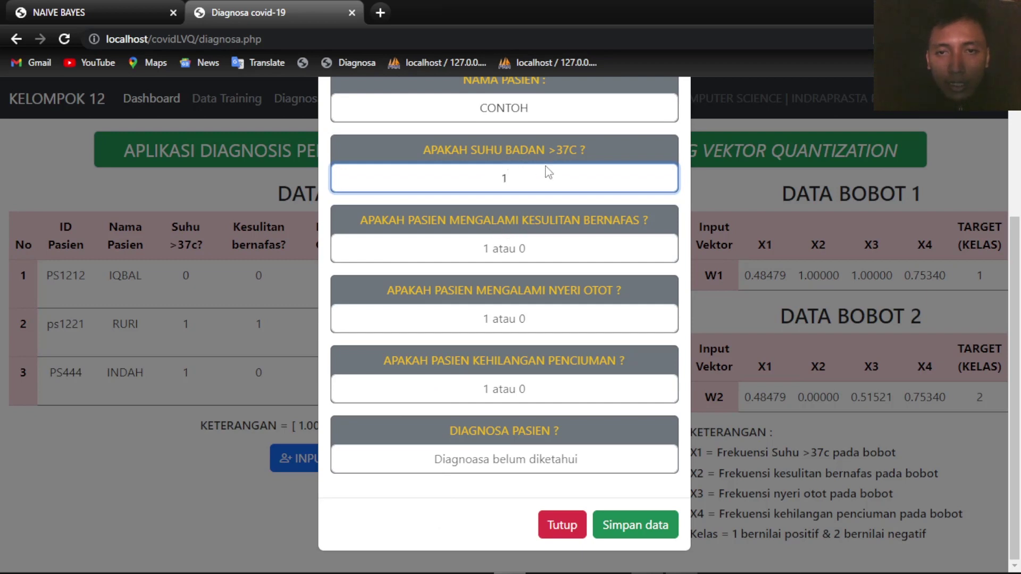
pyautogui.click(495, 249)
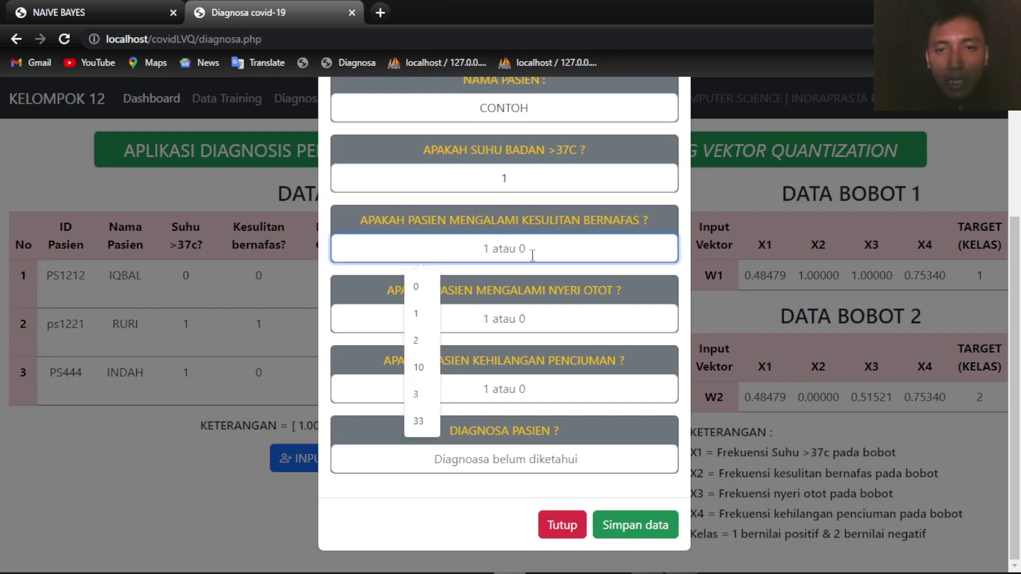
pyautogui.write('1')
pyautogui.click(492, 324)
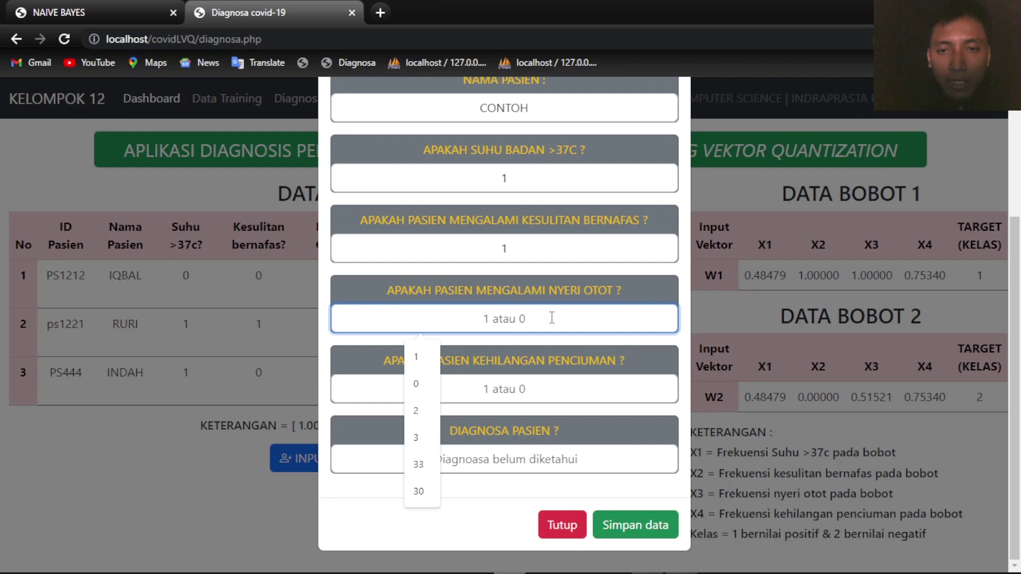
pyautogui.write('1')
pyautogui.click(500, 379)
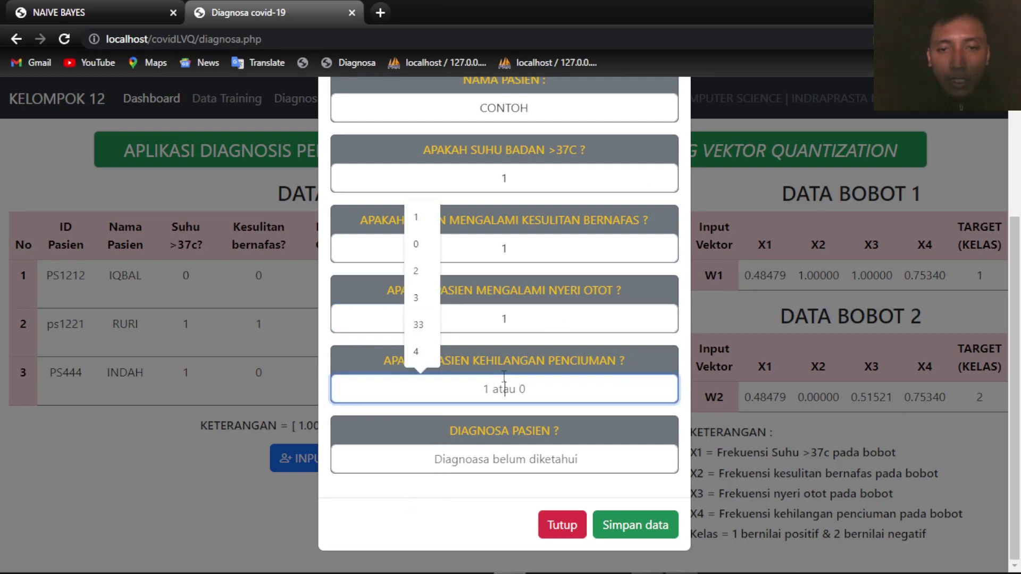
pyautogui.write('0')
# - Set the patient's diagnosis to "belum diketahui" and save the new patient record
pyautogui.click(511, 459)
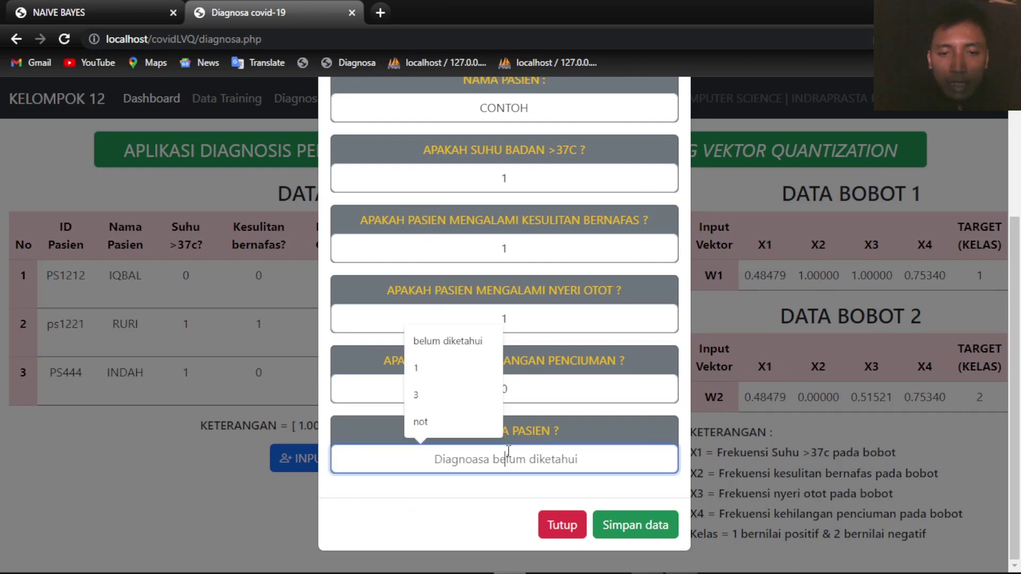
pyautogui.click(452, 343)
pyautogui.click(641, 526)
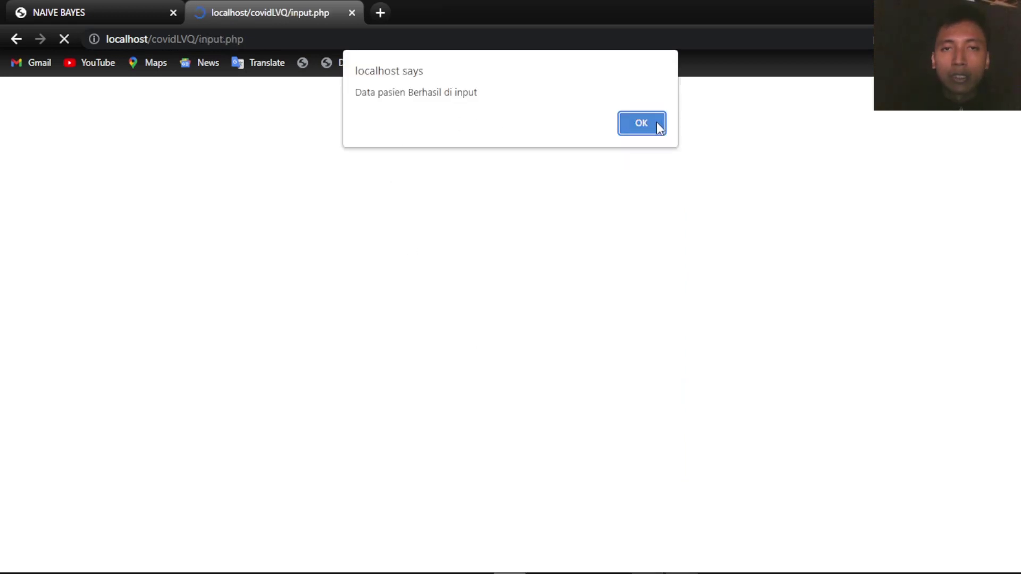
pyautogui.click(656, 122)
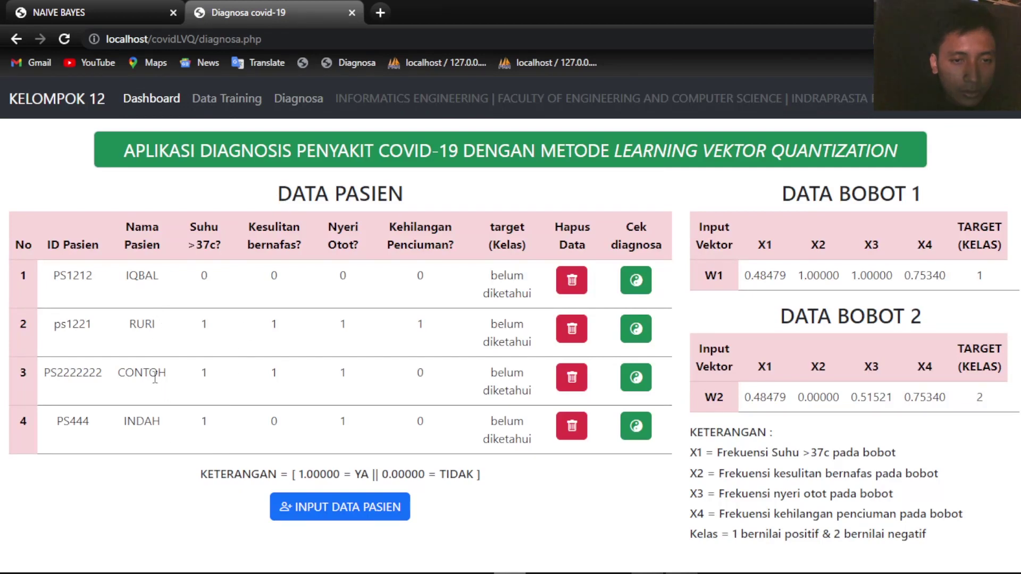
# - Delete the CONTOH sample patient from the DATA PASIEN table and acknowledge the deletion message
pyautogui.moveTo(145, 375); pyautogui.dragTo(425, 377)
pyautogui.click(428, 376)
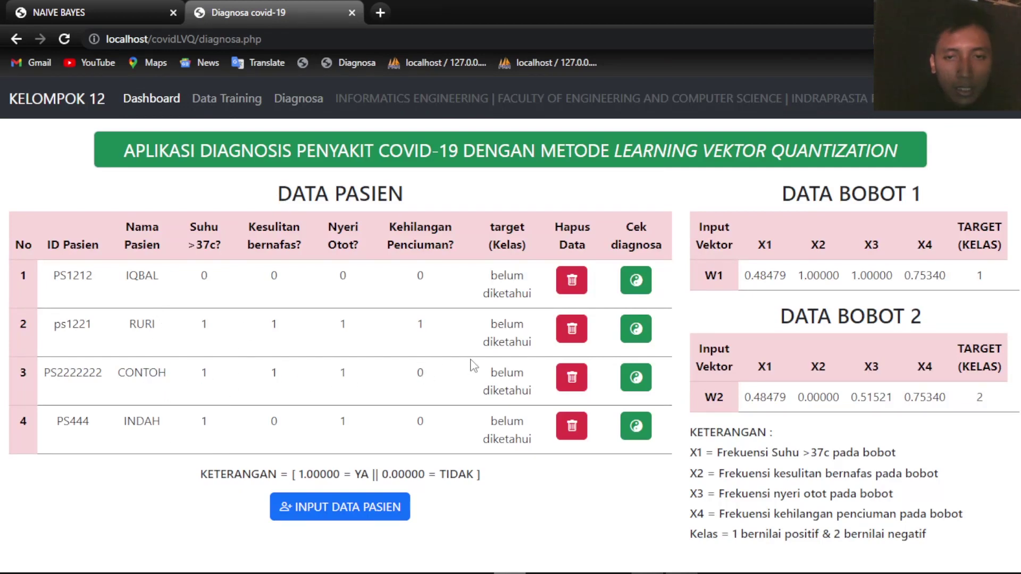
pyautogui.click(575, 385)
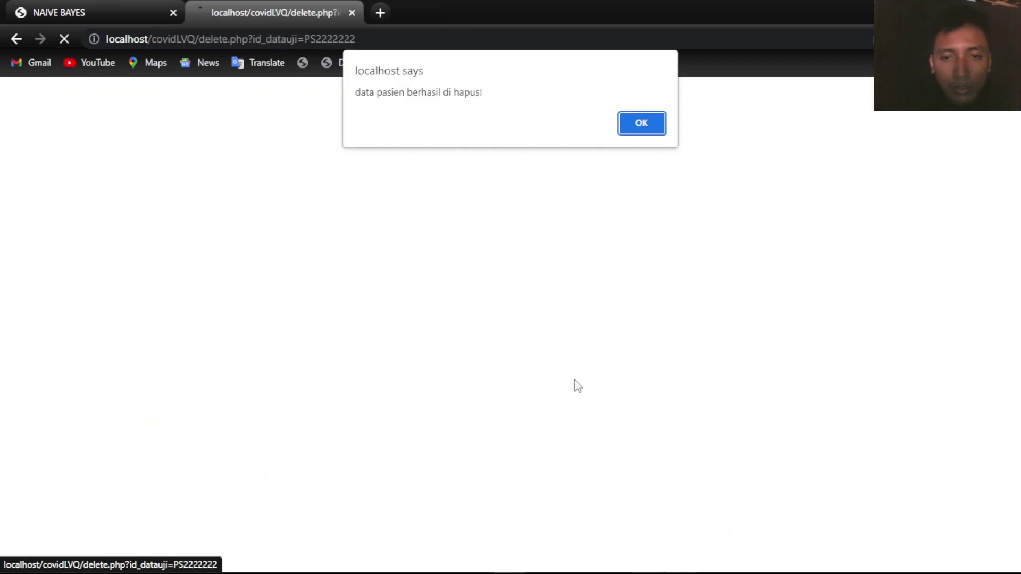
pyautogui.click(643, 122)
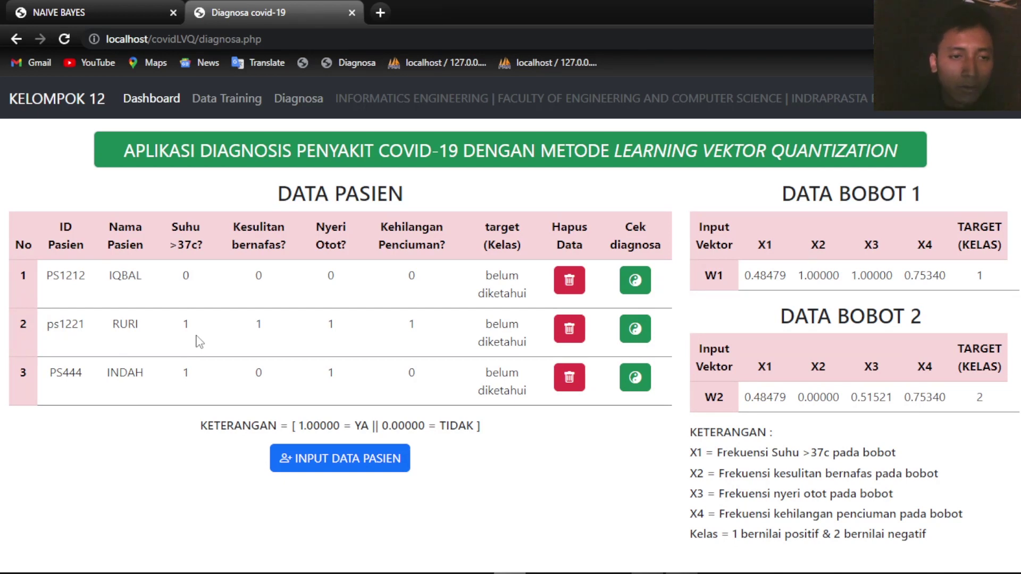
# - Run the diagnosis check for the third patient in the DATA PASIEN table and read the verdict
pyautogui.moveTo(119, 373); pyautogui.dragTo(169, 387)
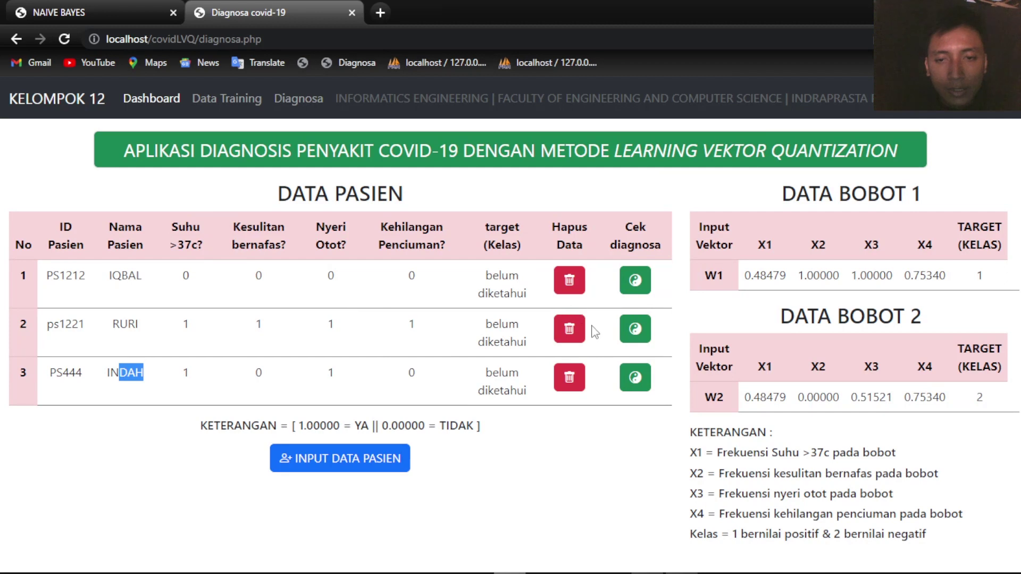
pyautogui.click(630, 375)
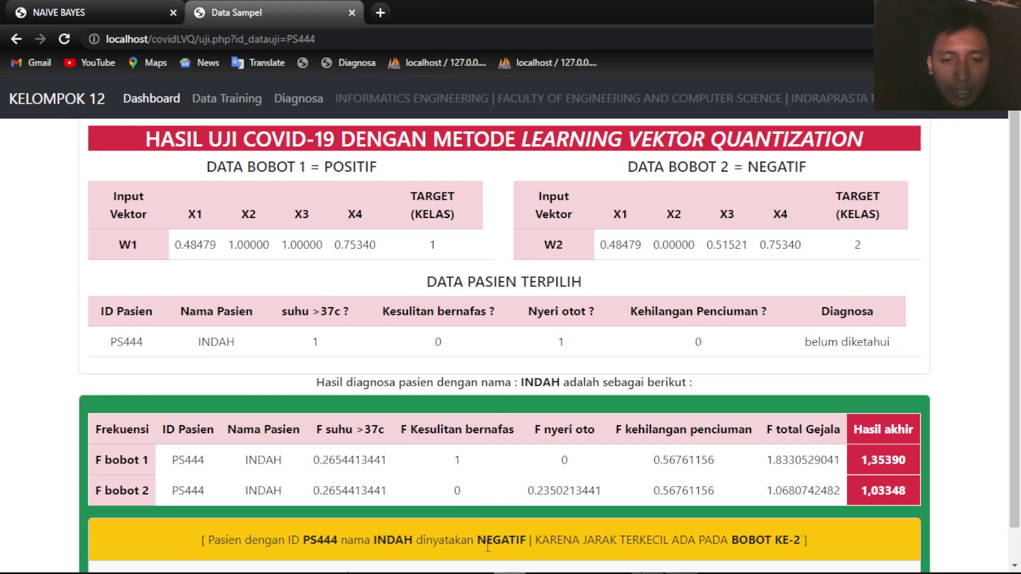
pyautogui.moveTo(478, 547); pyautogui.dragTo(526, 543)
pyautogui.click(524, 540)
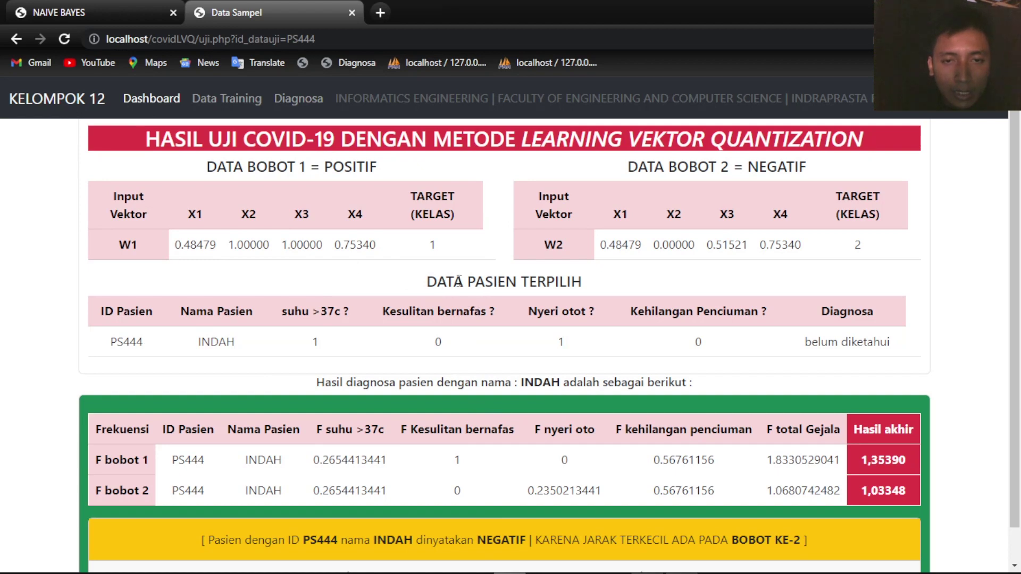
# - Review the selected patient's data and the class meanings of DATA BOBOT 1 and DATA BOBOT 2
pyautogui.moveTo(459, 281); pyautogui.dragTo(598, 287)
pyautogui.moveTo(138, 342); pyautogui.dragTo(892, 347)
pyautogui.moveTo(217, 167); pyautogui.dragTo(335, 160)
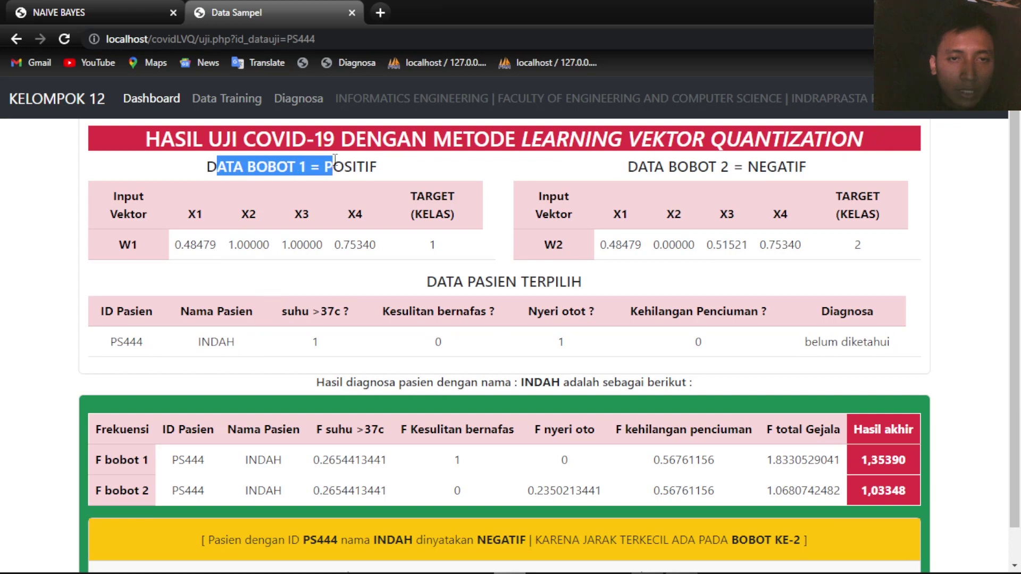
pyautogui.click(282, 182)
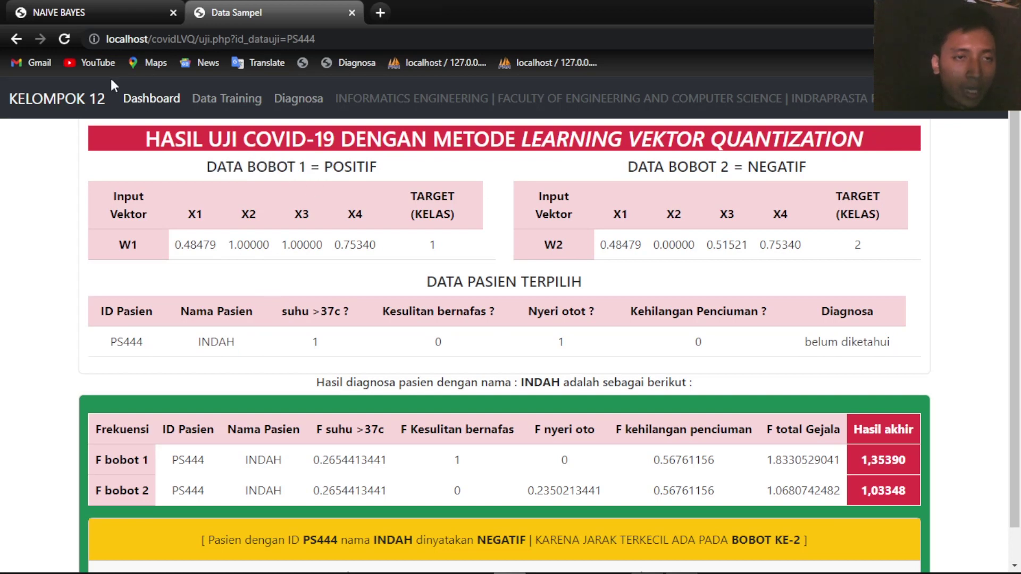
pyautogui.doubleClick(351, 166)
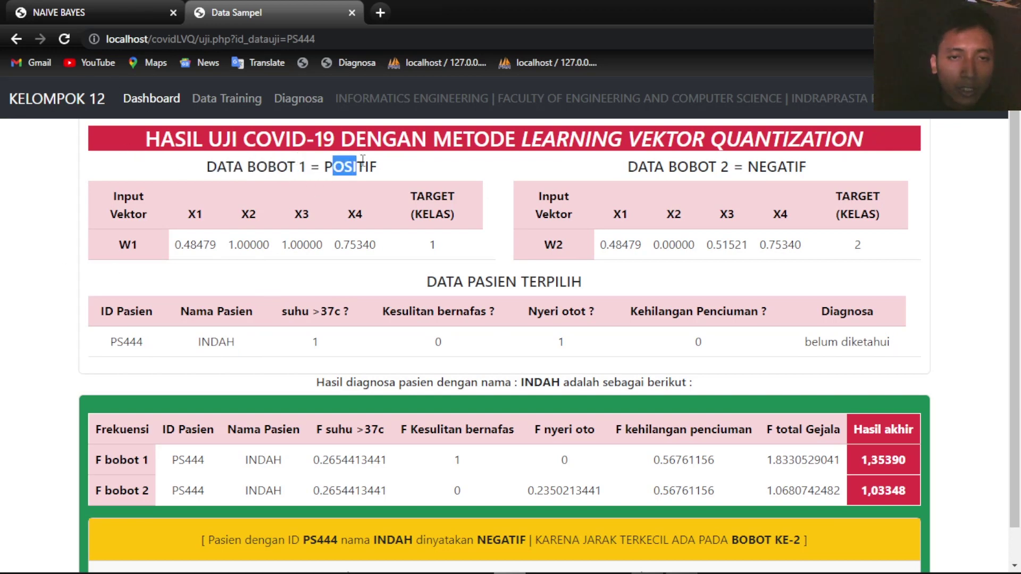
pyautogui.keyDown('shift'); pyautogui.click(828, 216); pyautogui.keyUp('shift')
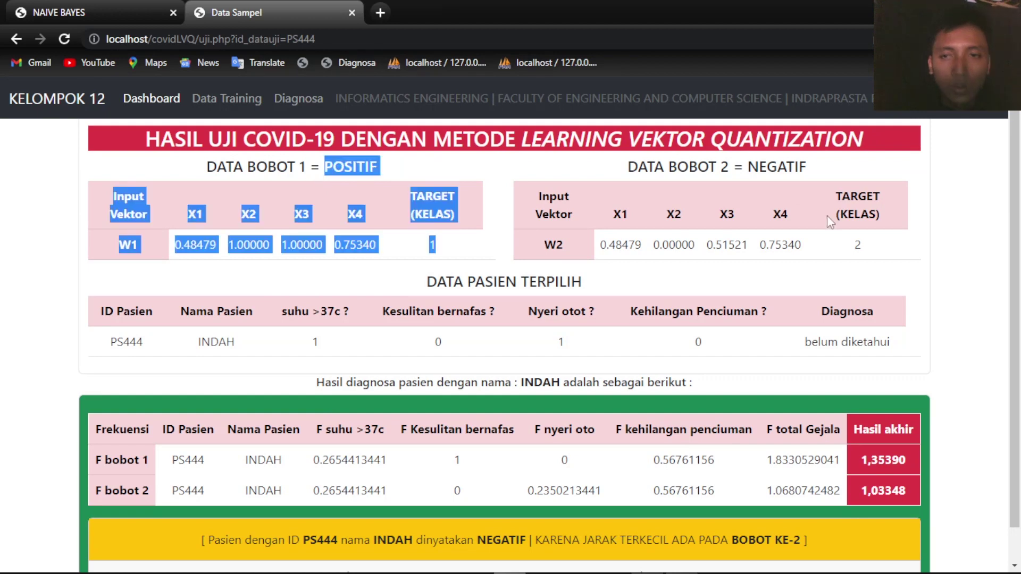
pyautogui.click(714, 182)
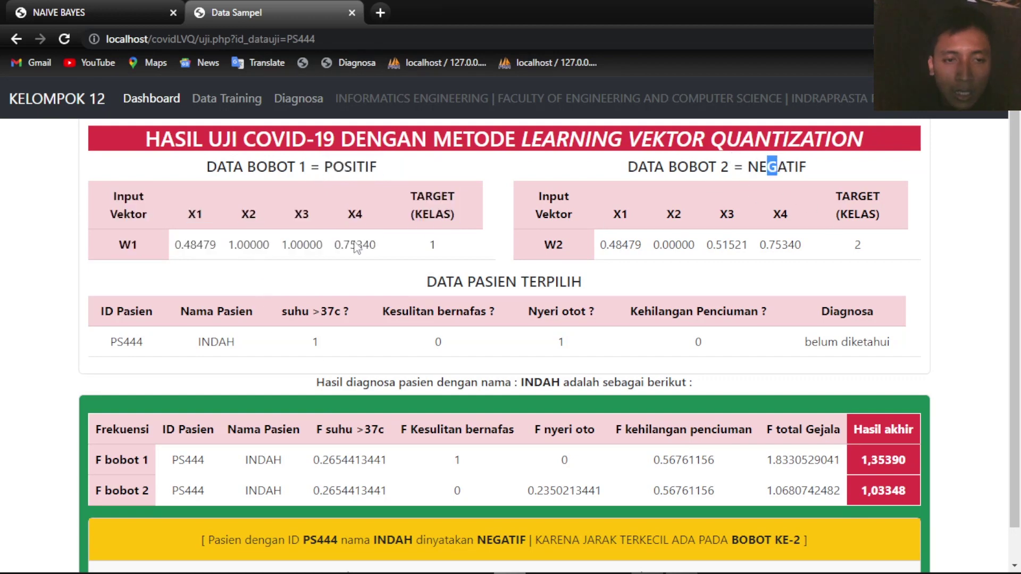
# - Compare the F bobot 1 result row with the selected patient's symptom values and the W1 weights
pyautogui.moveTo(164, 470); pyautogui.dragTo(589, 479)
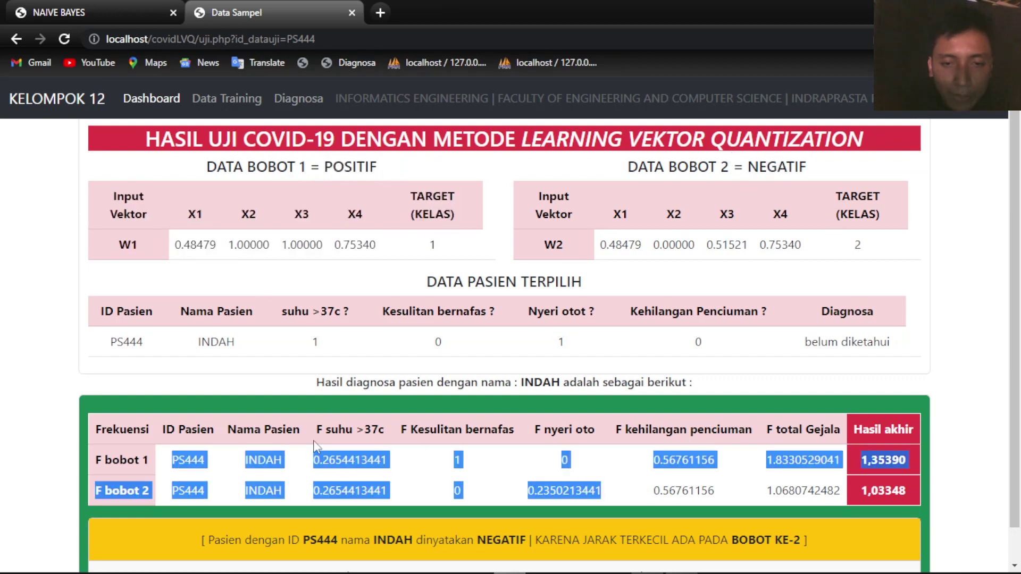
pyautogui.click(442, 464)
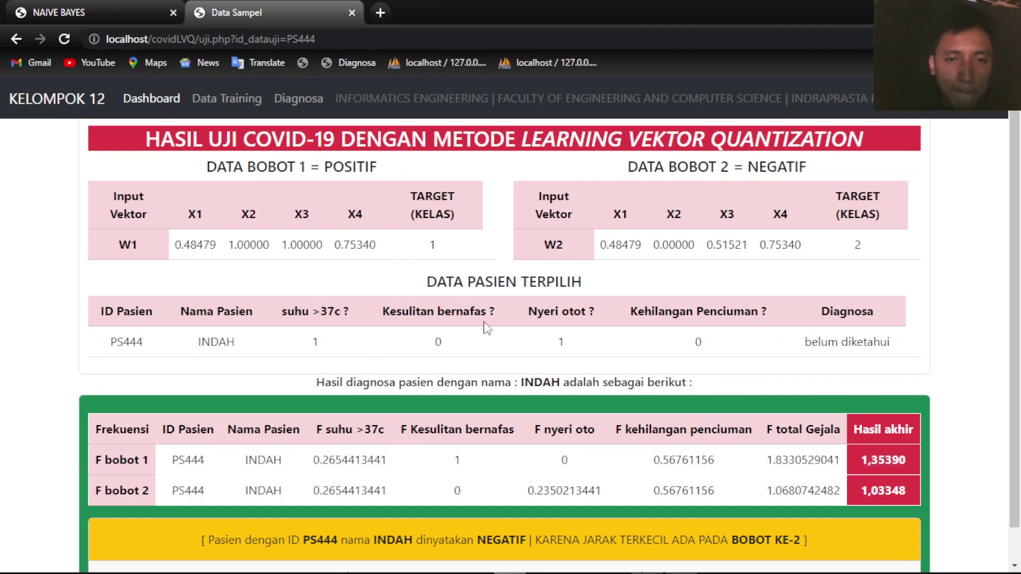
pyautogui.moveTo(103, 462); pyautogui.dragTo(823, 457)
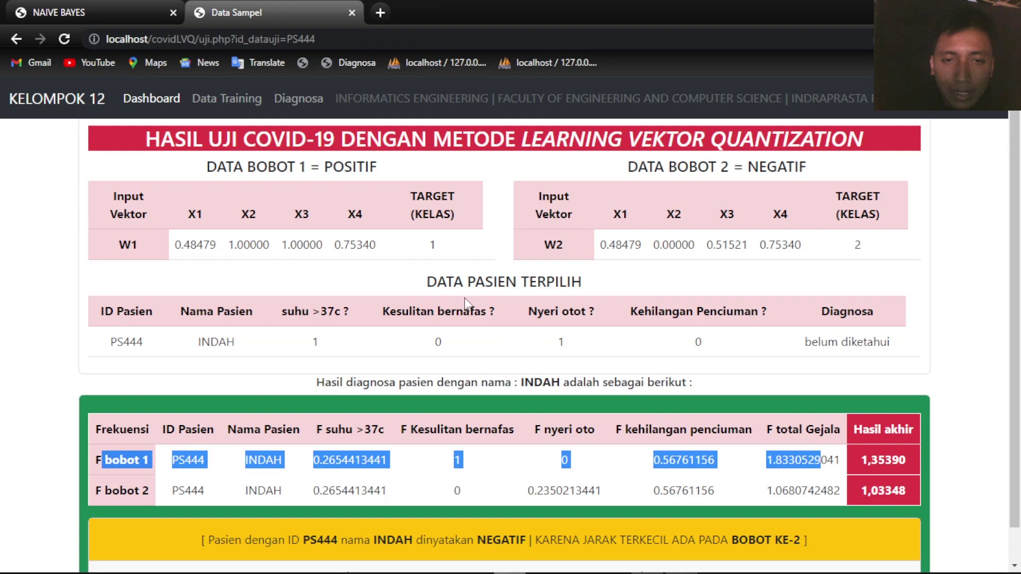
pyautogui.moveTo(198, 342); pyautogui.dragTo(701, 347)
pyautogui.moveTo(180, 245); pyautogui.dragTo(357, 246)
# - Compare the F bobot 2 result row with the selected patient's symptom values and the W2 weights
pyautogui.moveTo(181, 492); pyautogui.dragTo(876, 484)
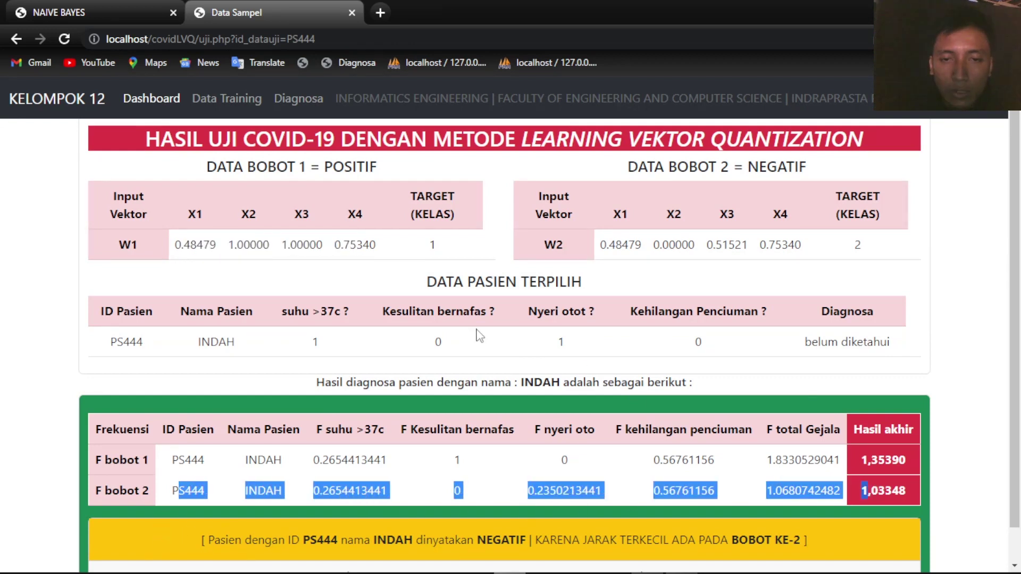
pyautogui.click(492, 341)
pyautogui.moveTo(186, 344); pyautogui.dragTo(762, 344)
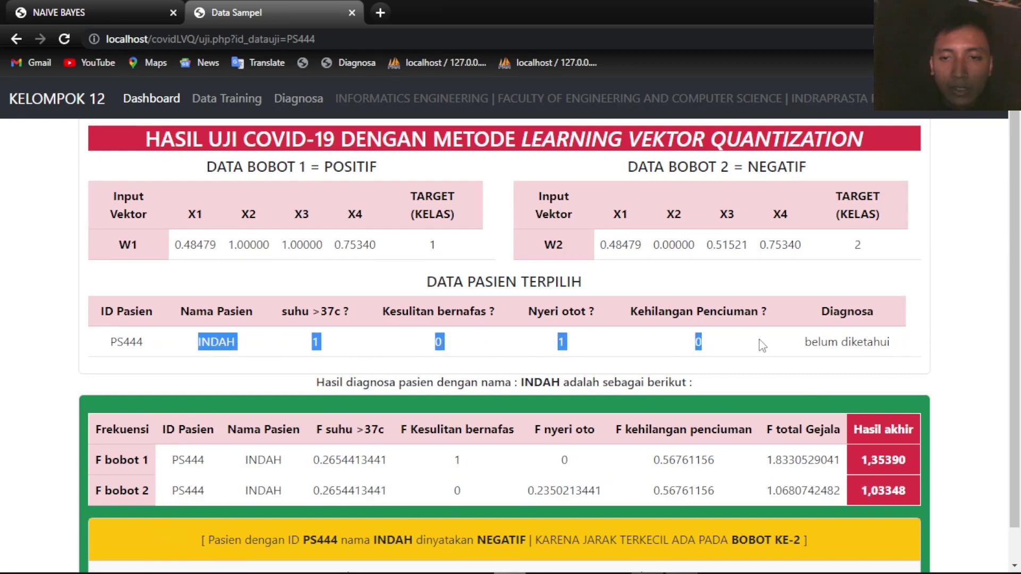
pyautogui.moveTo(611, 244); pyautogui.dragTo(768, 245)
pyautogui.scroll(-1, 700, 419)
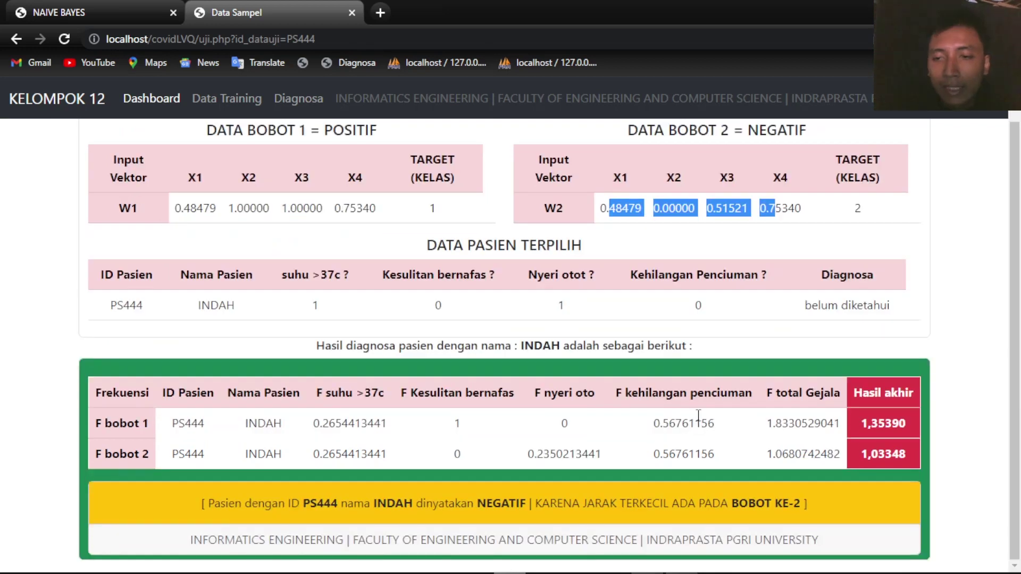
pyautogui.scroll(1, 875, 413)
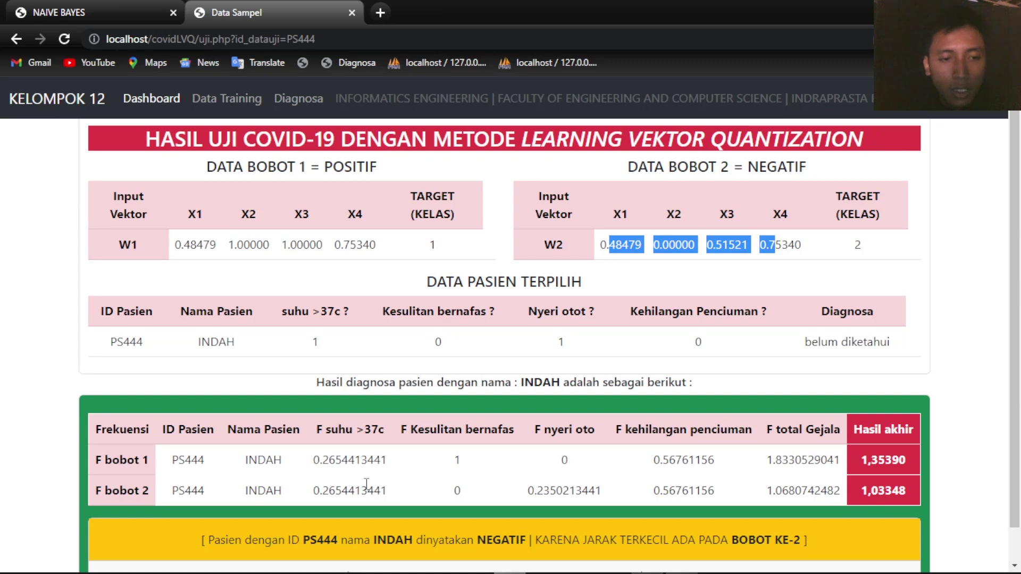
# - Compare the Hasil akhir distances of both weights with the diagnosis verdict and the DATA BOBOT 2 class
pyautogui.moveTo(869, 459); pyautogui.dragTo(906, 462)
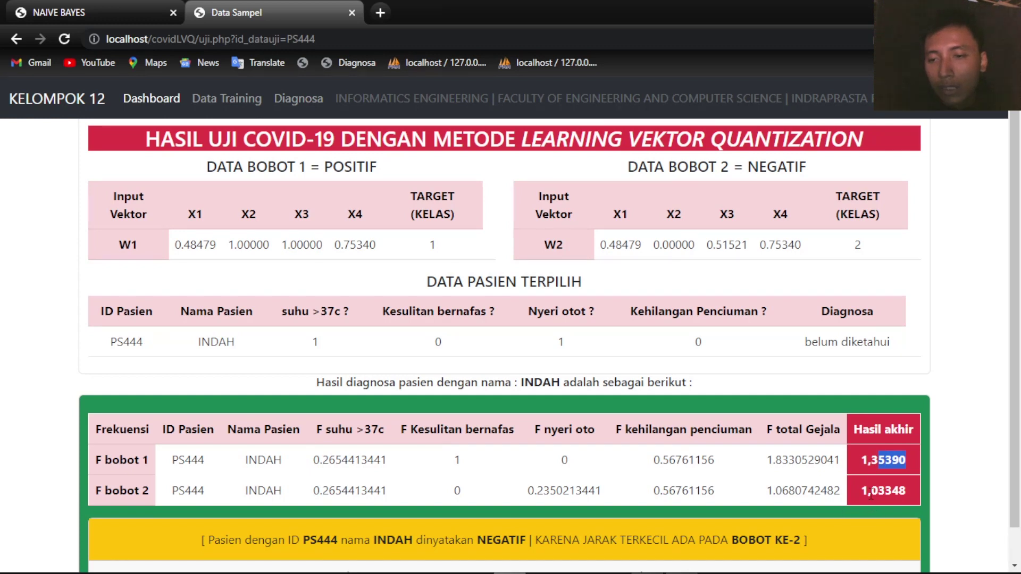
pyautogui.scroll(-1, 871, 497)
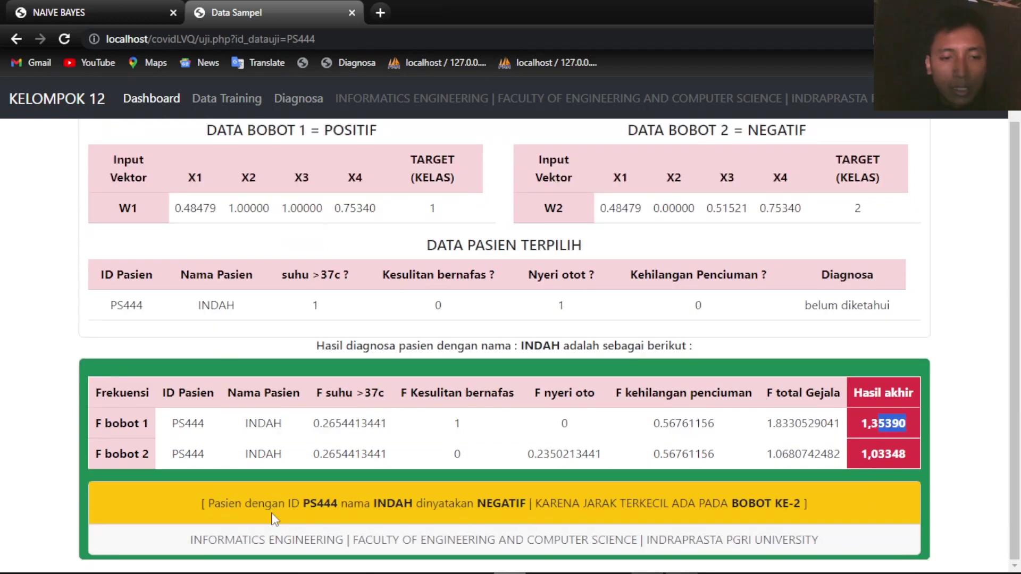
pyautogui.moveTo(244, 504); pyautogui.dragTo(505, 507)
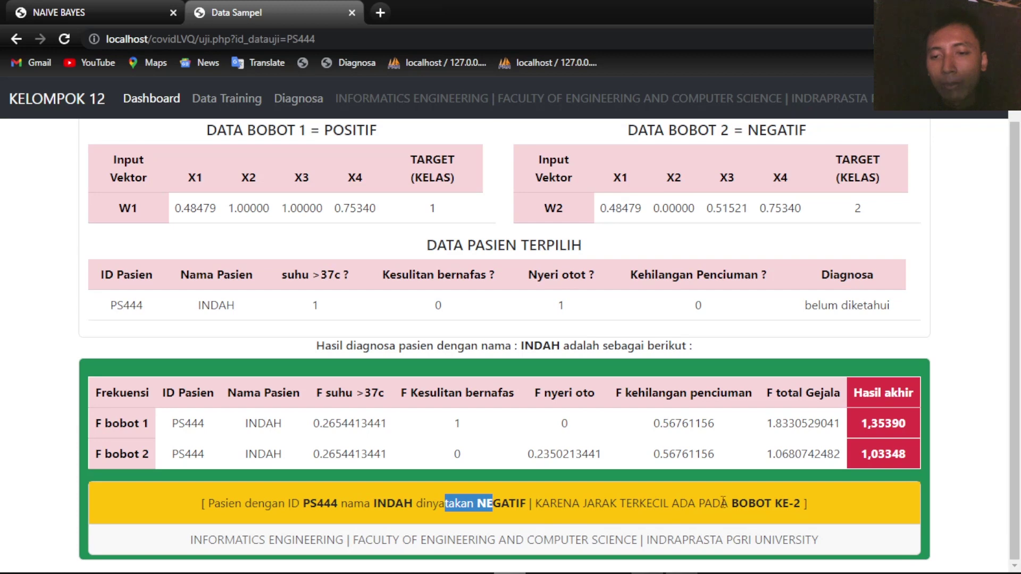
pyautogui.moveTo(859, 422); pyautogui.dragTo(878, 463)
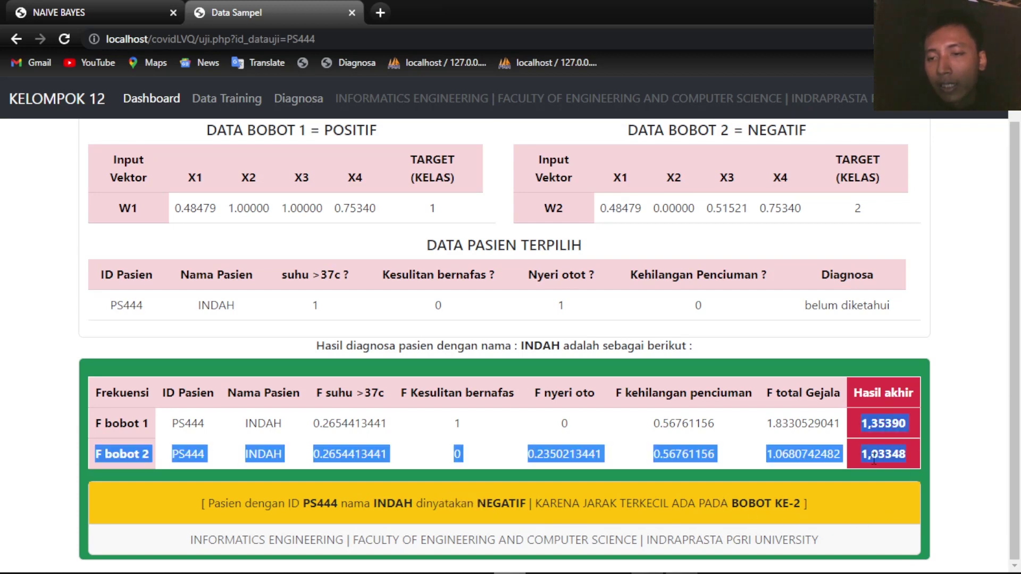
pyautogui.click(879, 463)
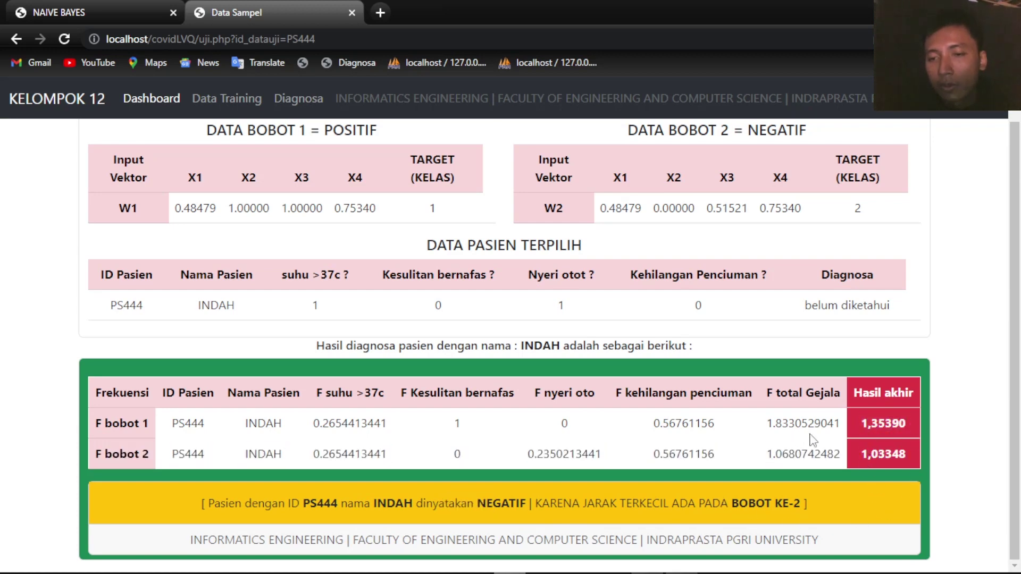
pyautogui.scroll(1, 796, 347)
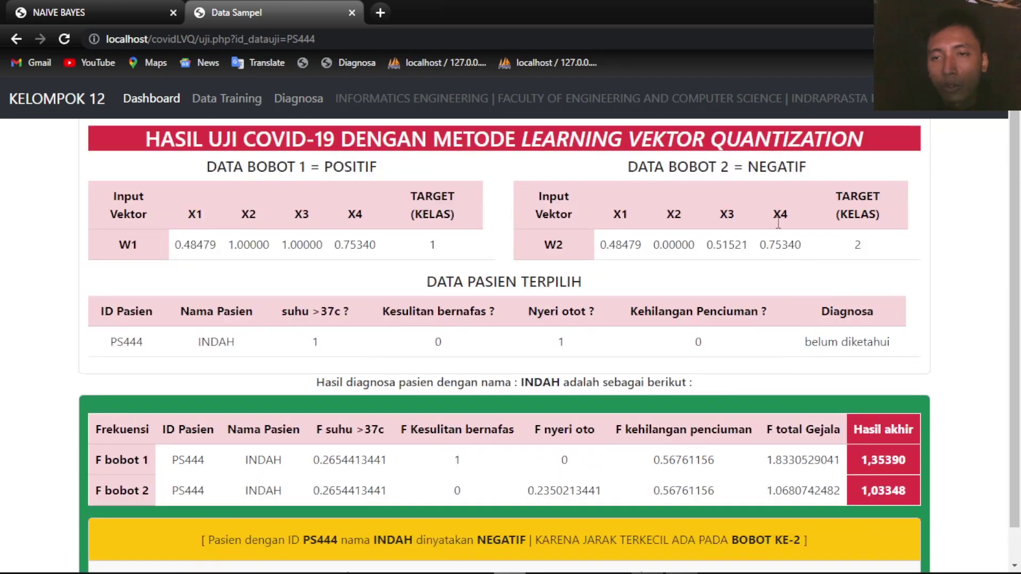
pyautogui.moveTo(646, 168); pyautogui.dragTo(791, 165)
pyautogui.scroll(-1, 787, 176)
pyautogui.scroll(1, 531, 397)
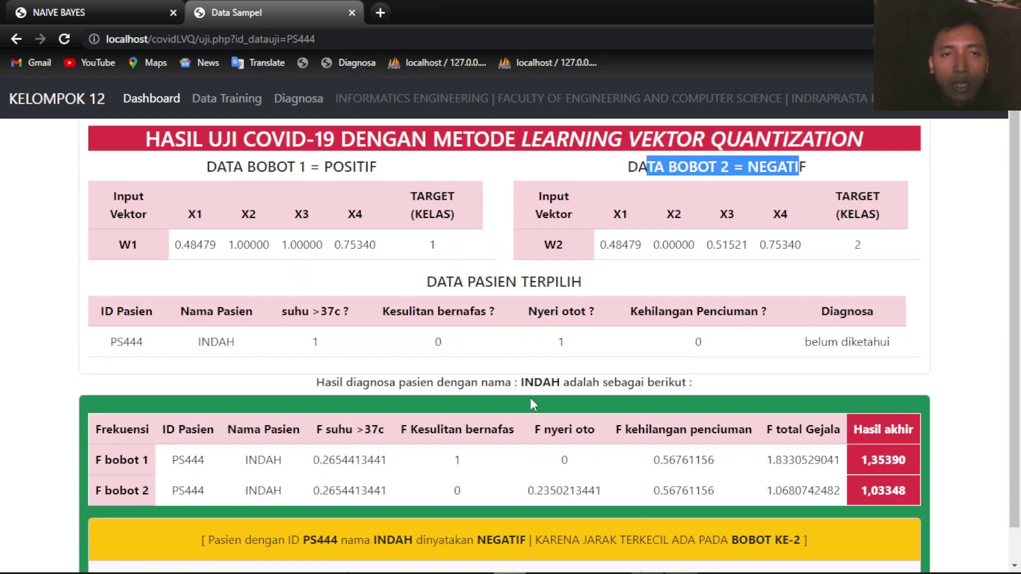
# - Return to the patient list, check the first patient's symptom values, and run that patient's diagnosis check
pyautogui.click(288, 103)
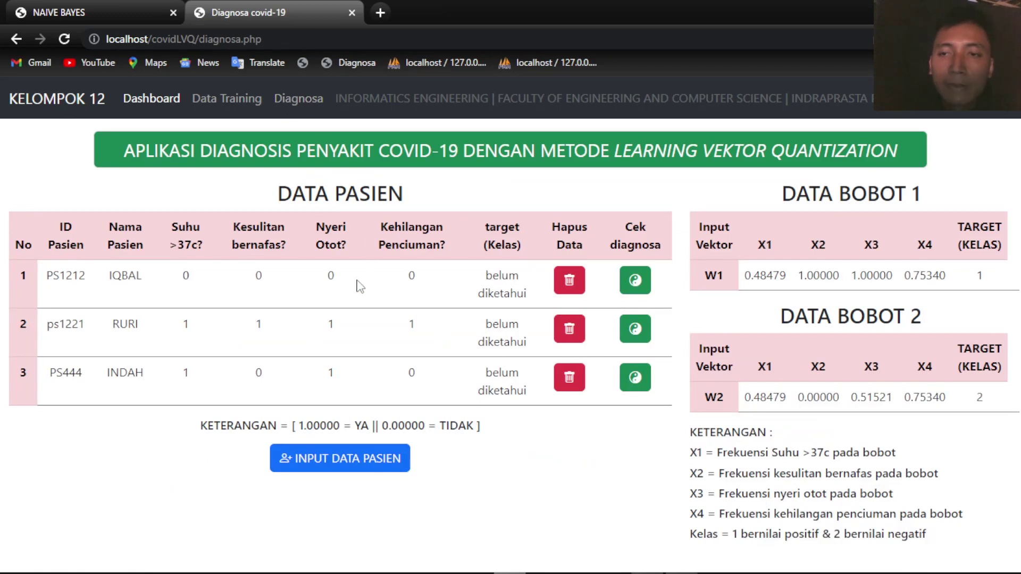
pyautogui.moveTo(110, 278); pyautogui.dragTo(421, 278)
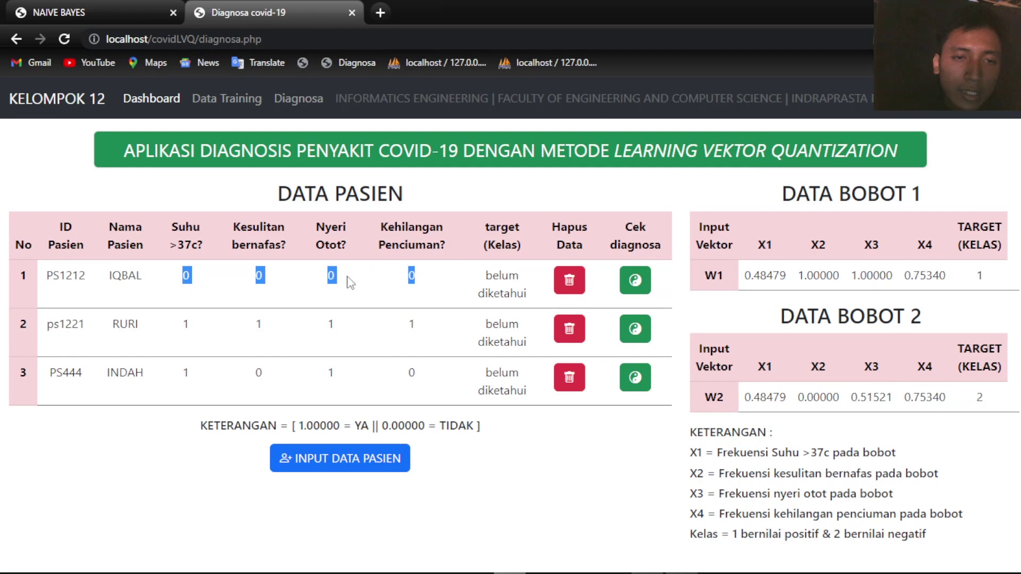
pyautogui.click(330, 276)
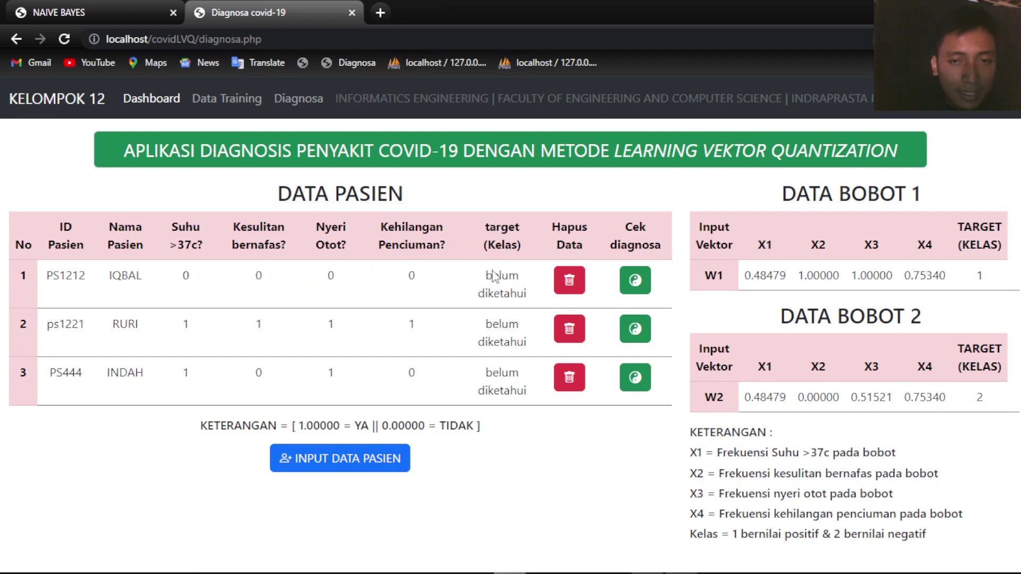
pyautogui.click(637, 284)
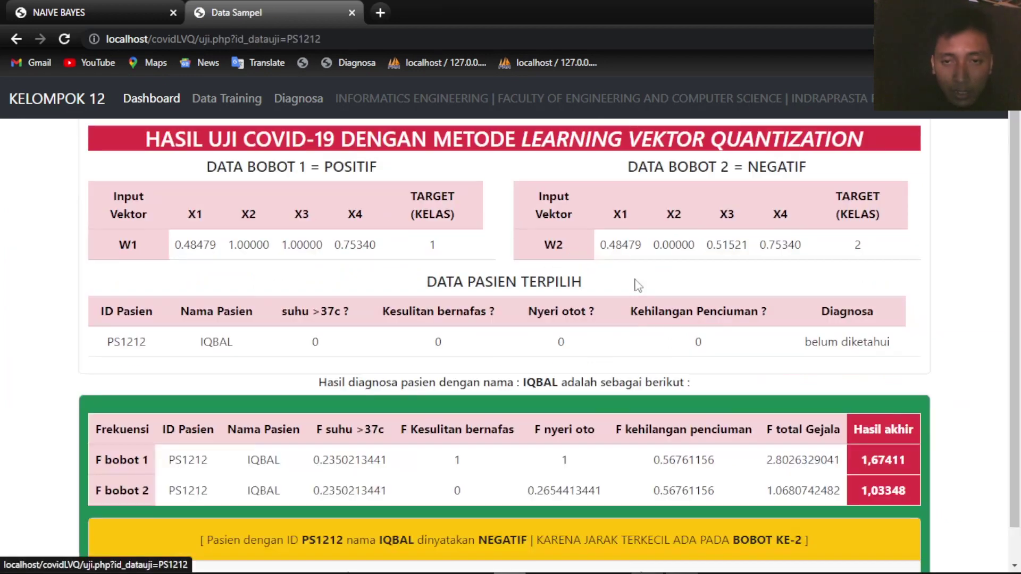
# - Review the first patient's diagnosis verdict and symptom values, and go back to the patient list
pyautogui.scroll(-1, 615, 298)
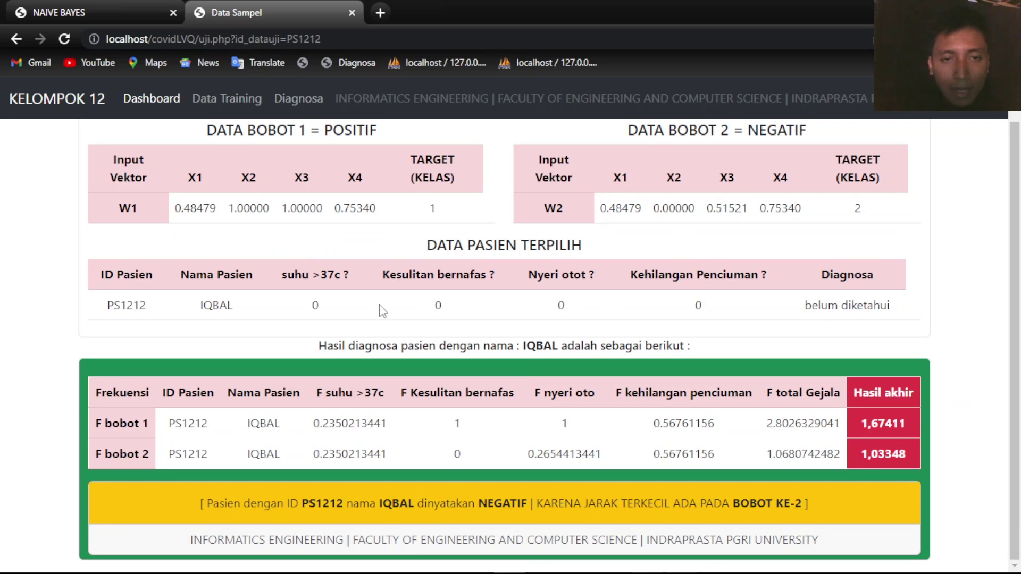
pyautogui.moveTo(230, 516); pyautogui.dragTo(335, 516)
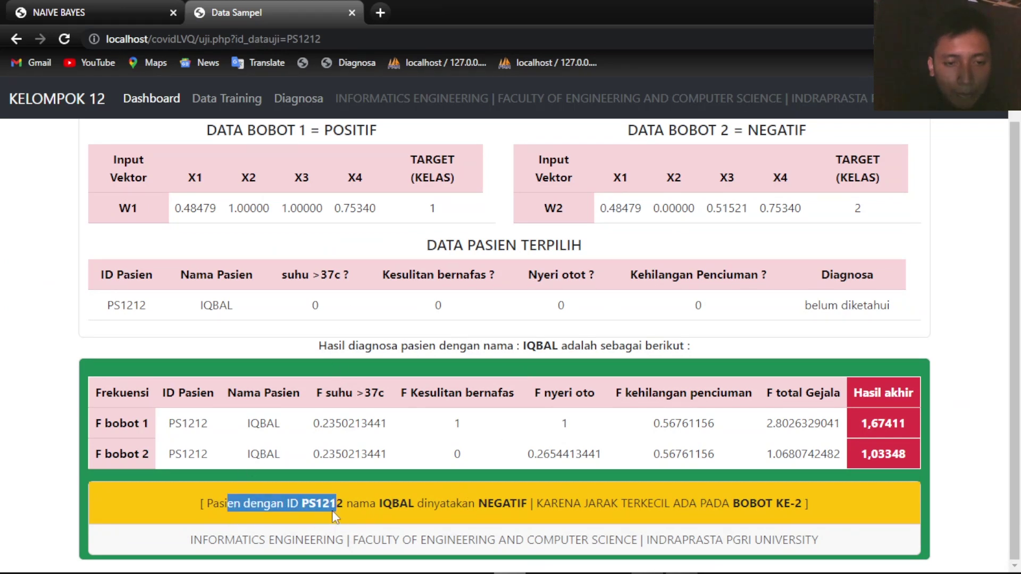
pyautogui.click(332, 511)
pyautogui.moveTo(373, 509); pyautogui.dragTo(517, 504)
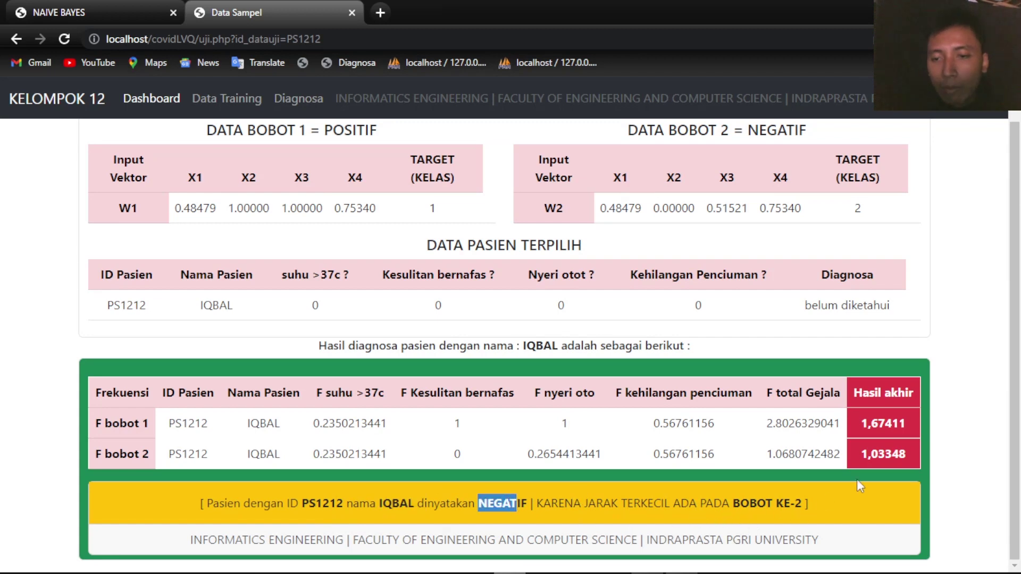
pyautogui.scroll(1, 698, 469)
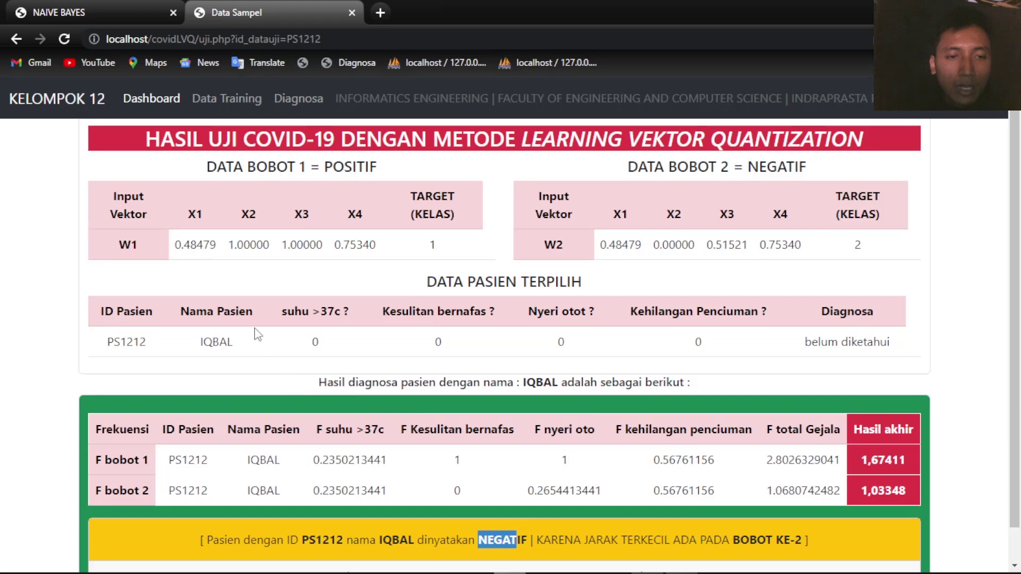
pyautogui.moveTo(311, 342); pyautogui.dragTo(322, 348)
pyautogui.click(592, 342)
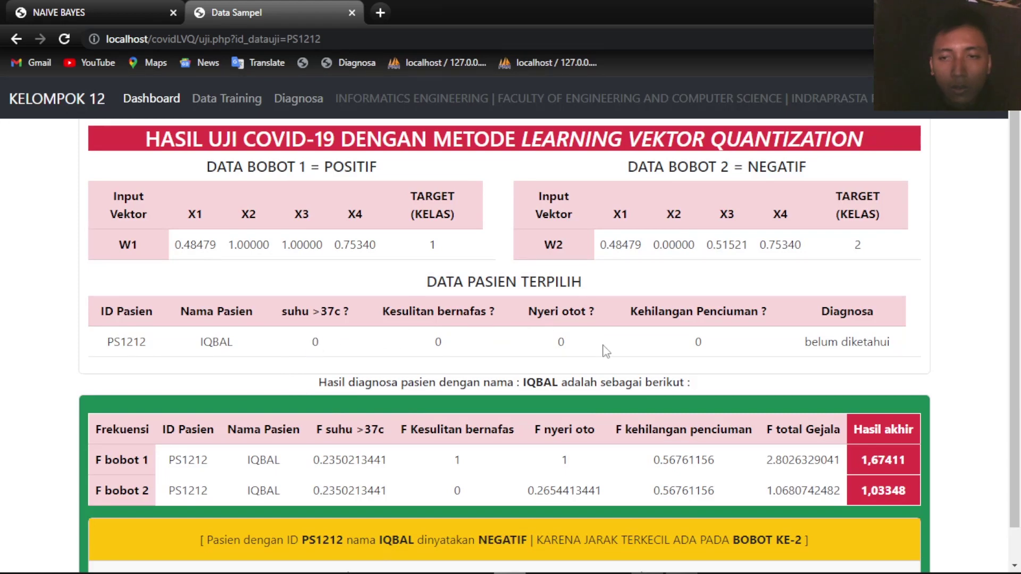
pyautogui.click(290, 105)
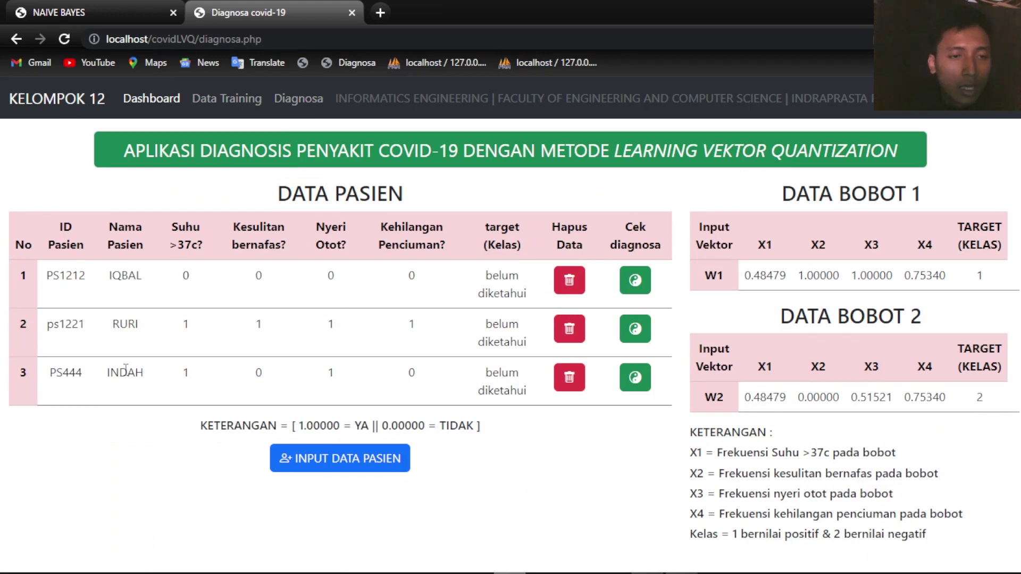
# - Check the second patient's symptom values in DATA PASIEN and run that patient's diagnosis check
pyautogui.moveTo(182, 333); pyautogui.dragTo(413, 326)
pyautogui.click(315, 334)
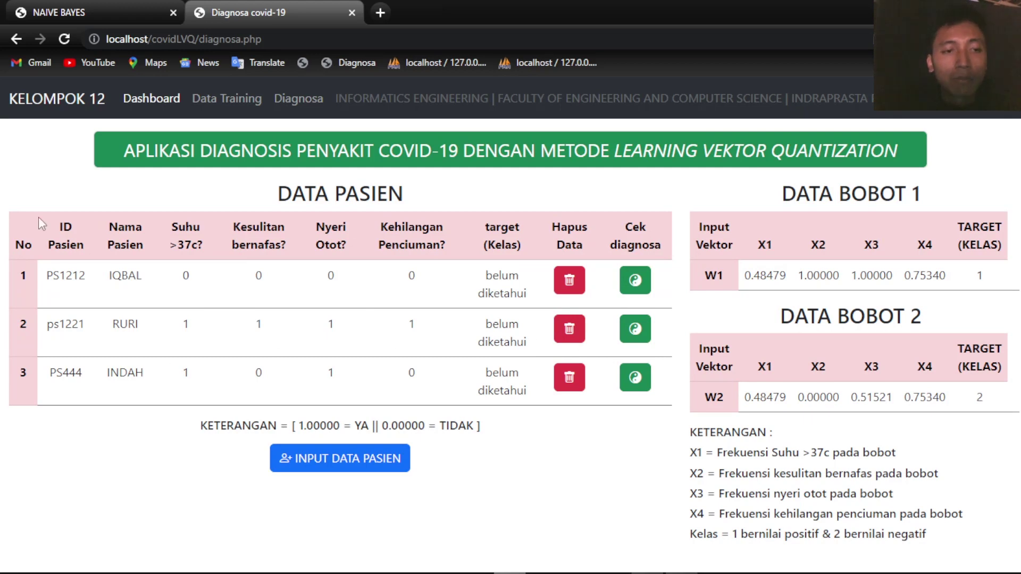
pyautogui.click(633, 330)
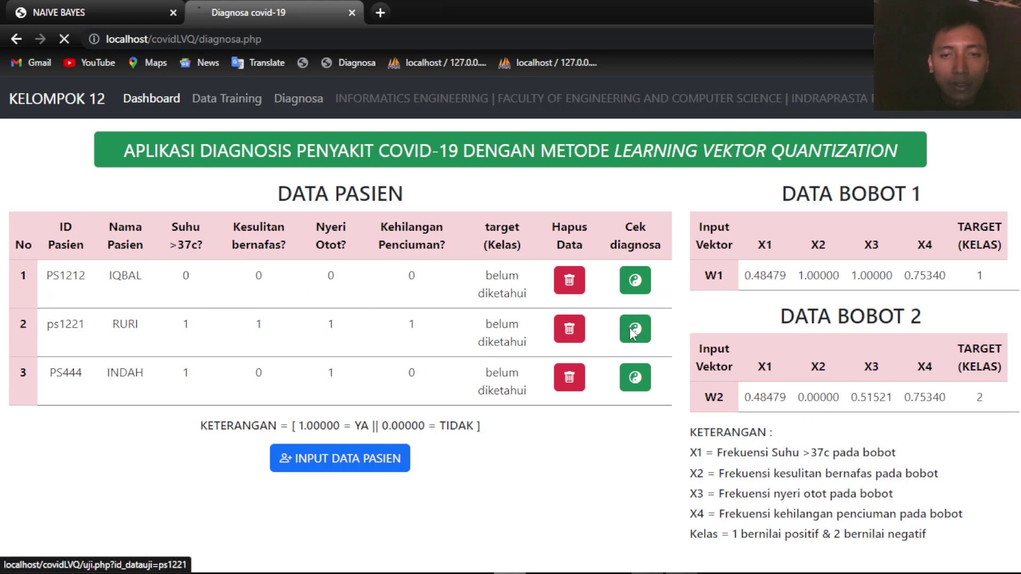
pyautogui.scroll(-1, 463, 532)
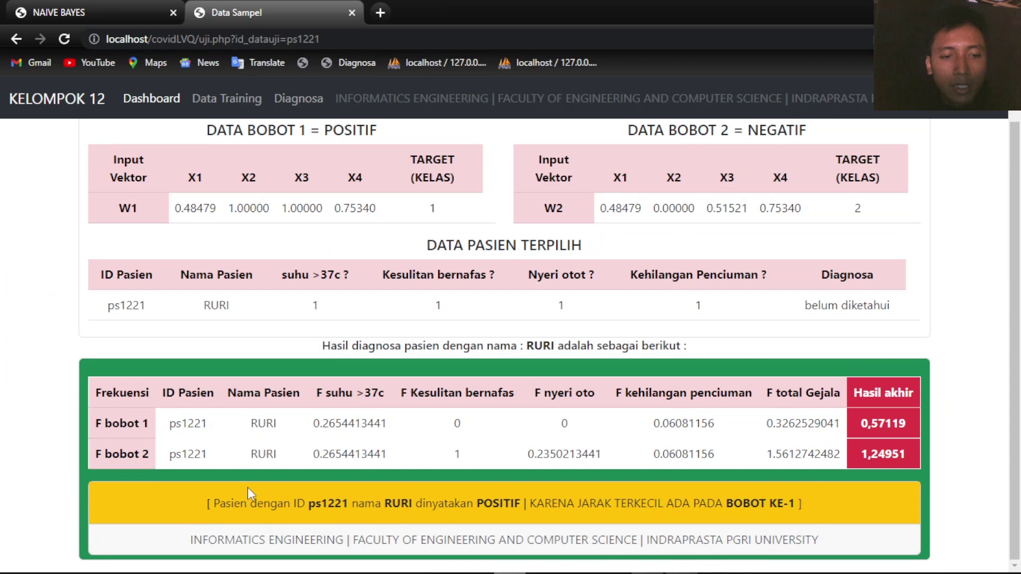
# - Review the second patient's diagnosis verdict and compare it with the Hasil akhir distance for F bobot 1
pyautogui.moveTo(251, 502); pyautogui.dragTo(417, 503)
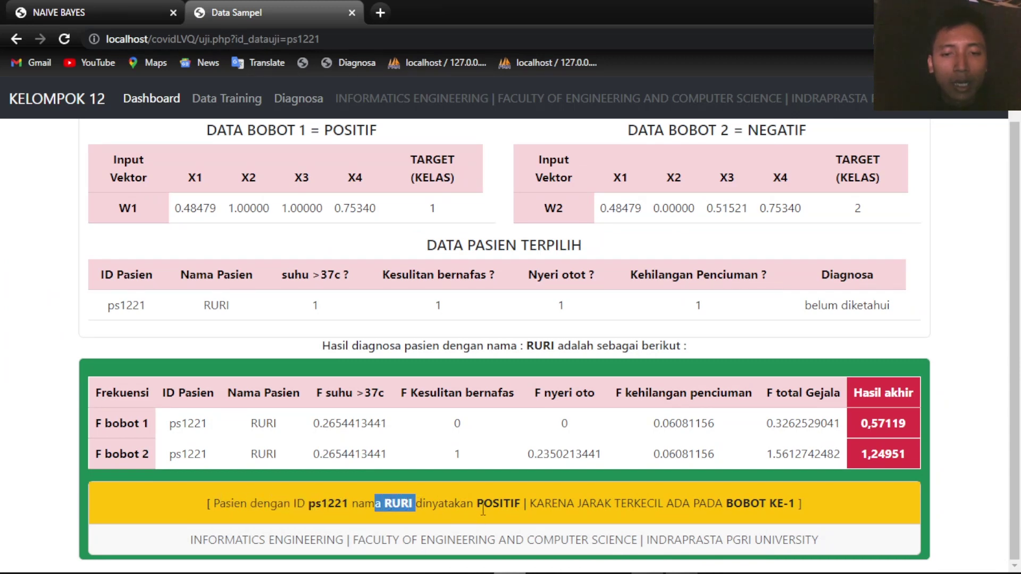
pyautogui.moveTo(484, 503); pyautogui.dragTo(552, 496)
pyautogui.click(573, 507)
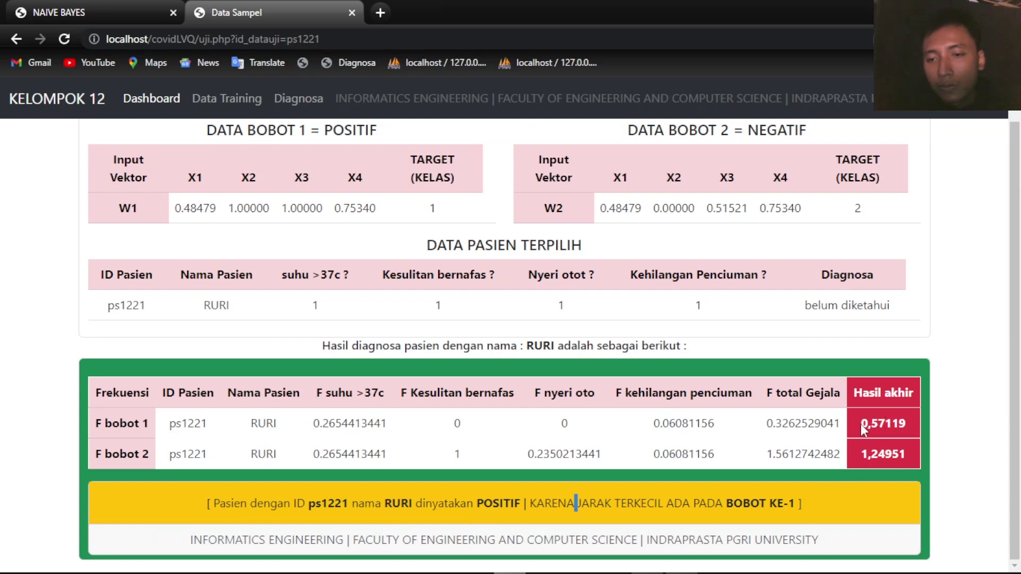
pyautogui.moveTo(868, 420); pyautogui.dragTo(911, 427)
pyautogui.click(871, 439)
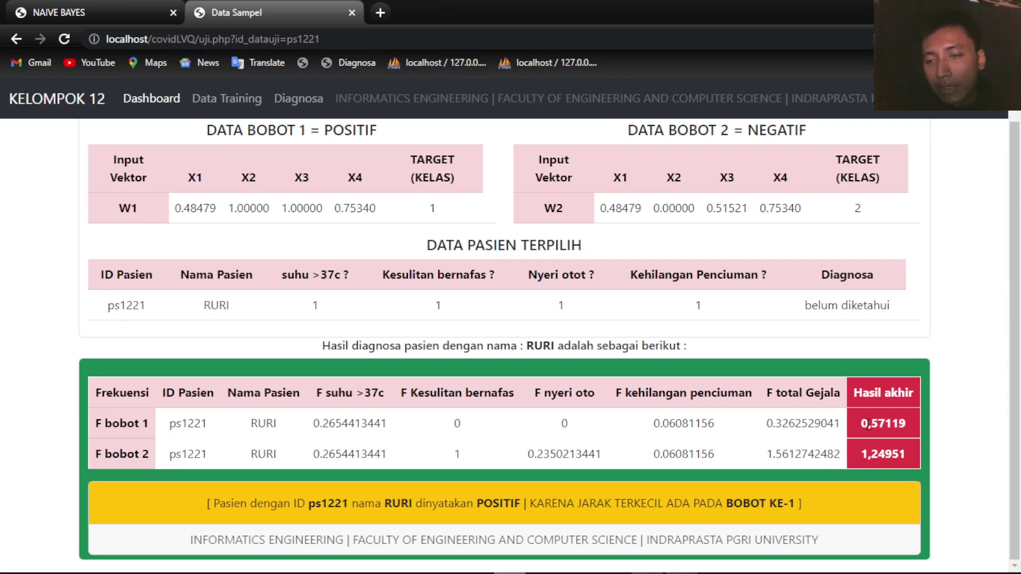
# - Review the DATA BOBOT 1 heading and weights, view the training data table, and return to the dashboard
pyautogui.scroll(1, 335, 312)
pyautogui.moveTo(226, 167); pyautogui.dragTo(340, 184)
pyautogui.scroll(-1, 319, 176)
pyautogui.click(351, 266)
pyautogui.scroll(1, 418, 529)
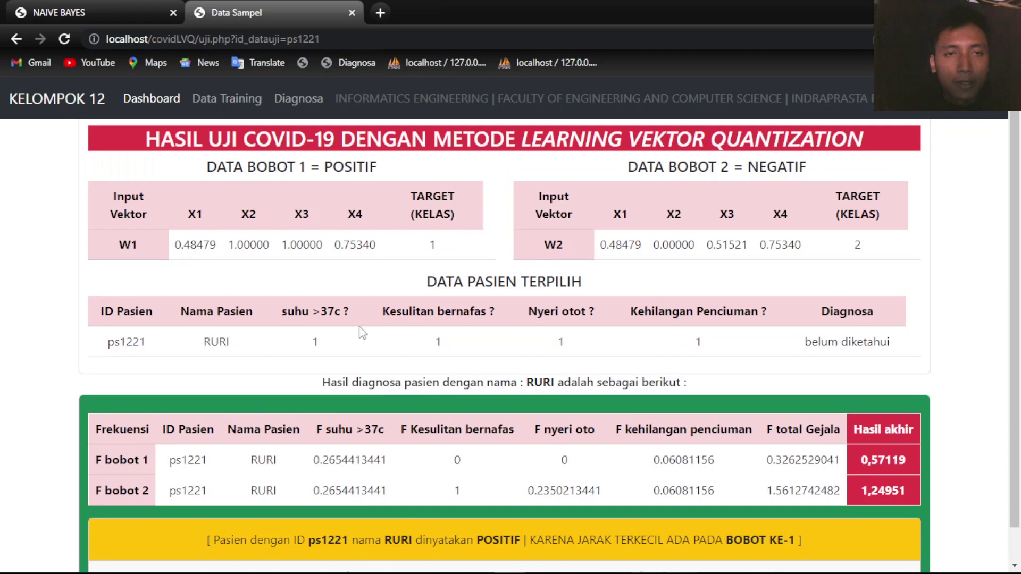
pyautogui.click(244, 106)
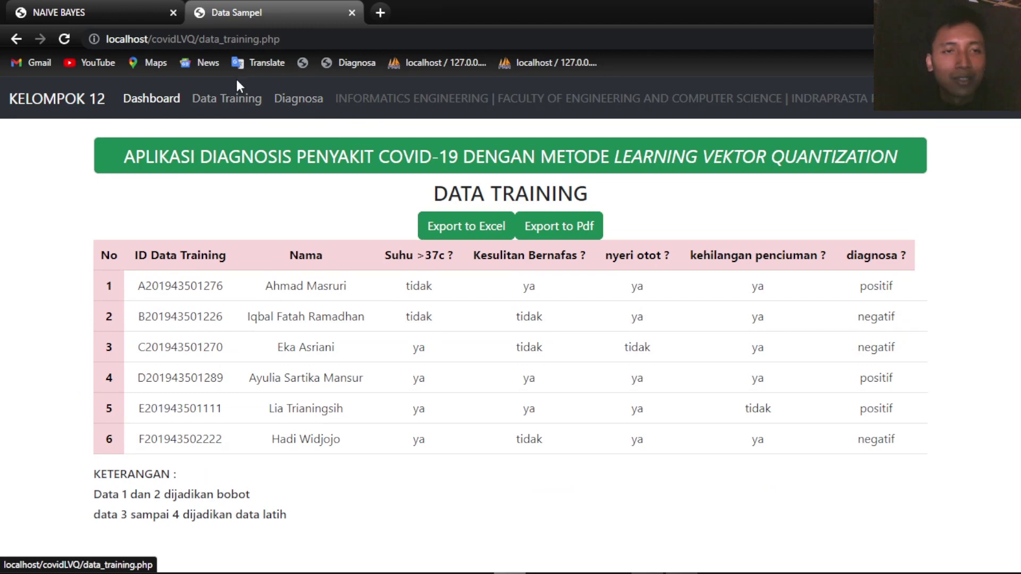
pyautogui.click(160, 99)
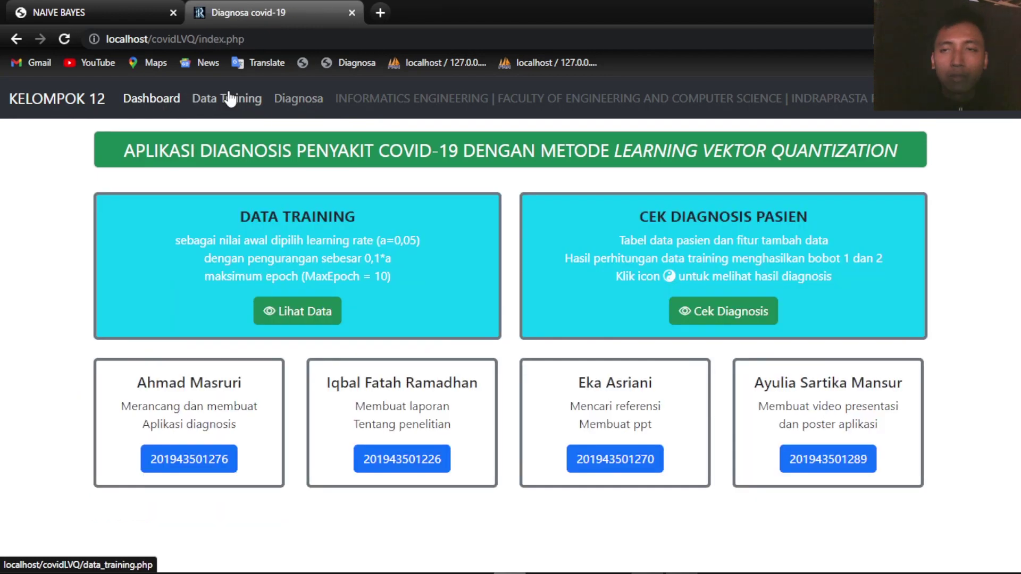